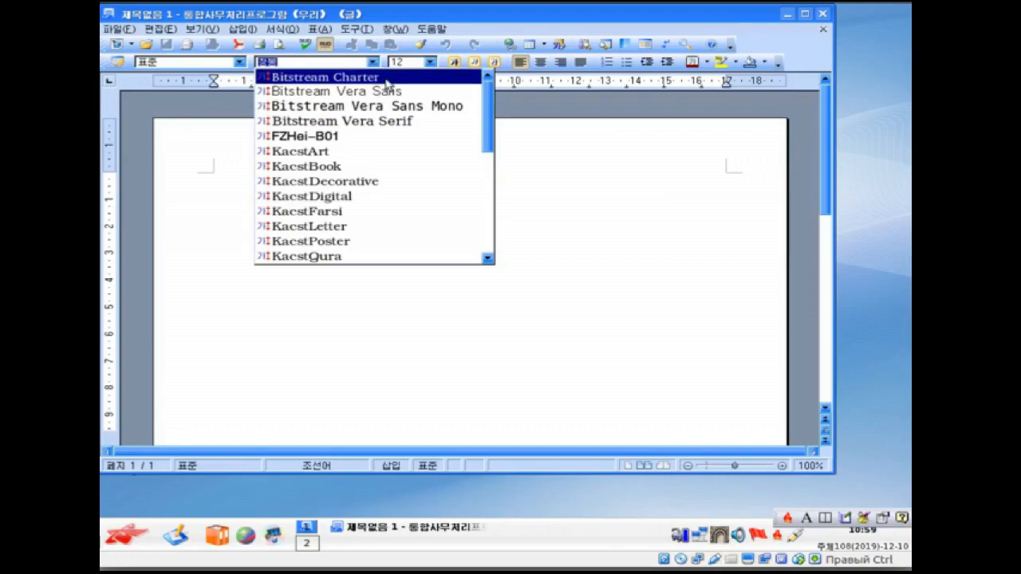
# Browse the available fonts and set the font of the empty document to OpenSymbol
pyautogui.scroll(-1, 394, 148)
pyautogui.scroll(-5, 395, 148)
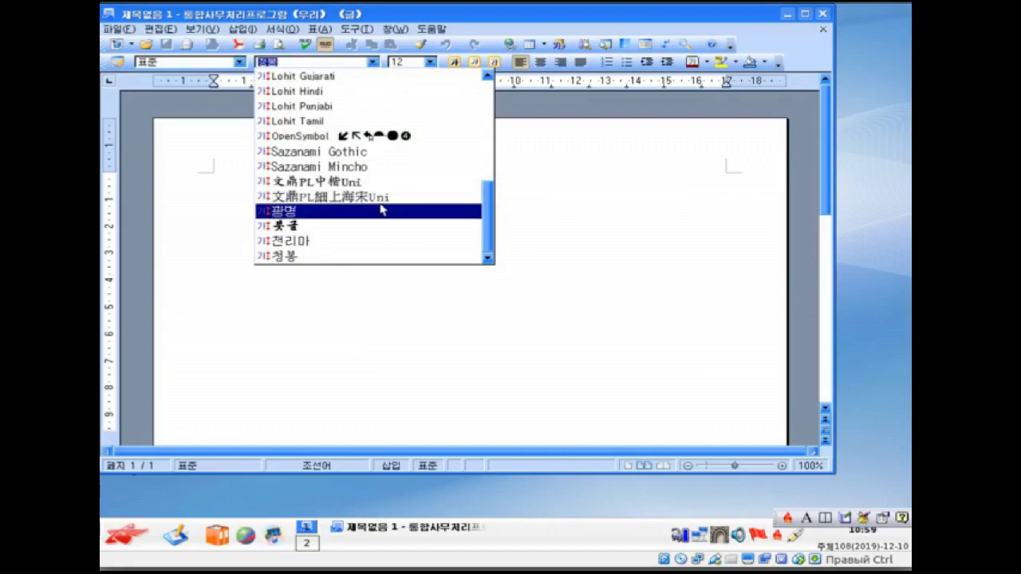
pyautogui.scroll(1, 379, 210)
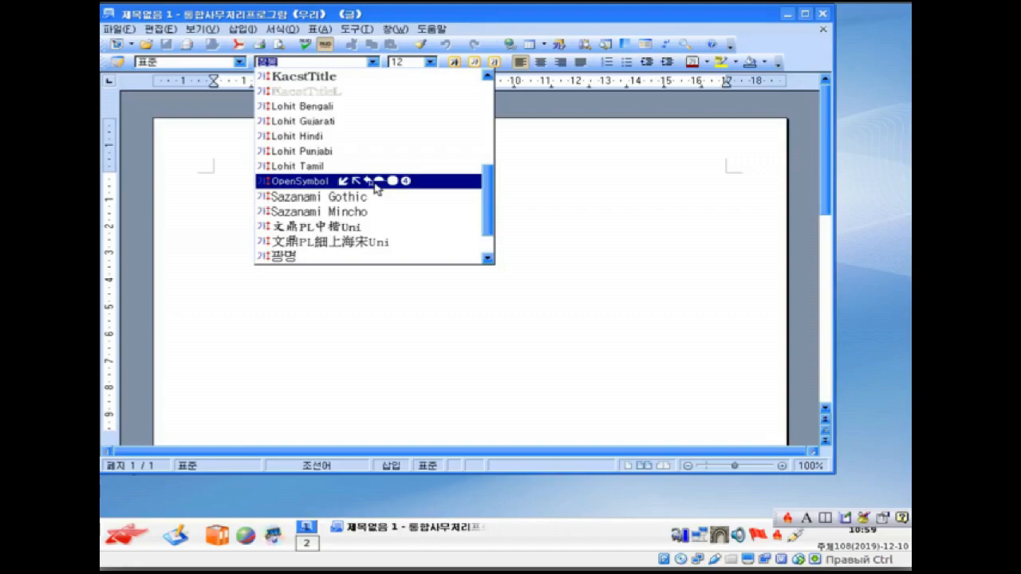
pyautogui.click(377, 189)
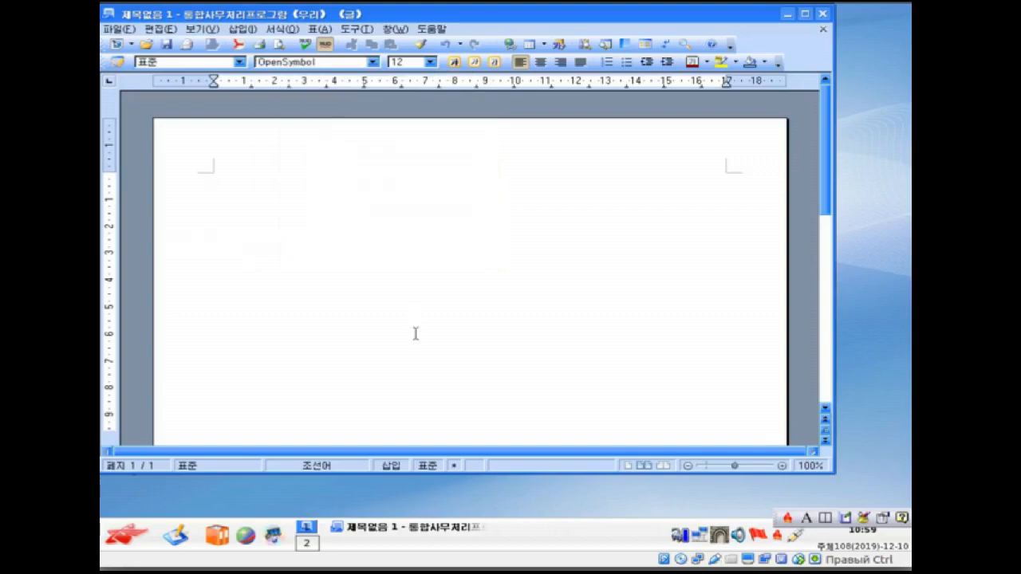
# Enter "te" on the first line in English input and apply the OpenSymbol font to it
pyautogui.write('l')
pyautogui.hotkey('ctrl', 'space')
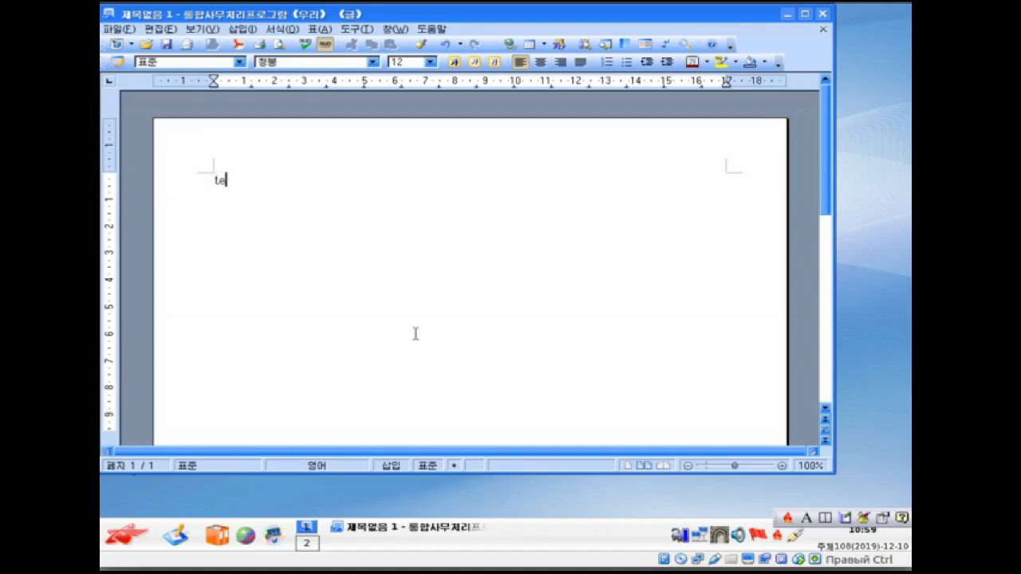
pyautogui.write('e')
pyautogui.hotkey('shift', 'Left')
pyautogui.hotkey('shift', 'Left')
pyautogui.click(372, 62)
pyautogui.press('Escape')
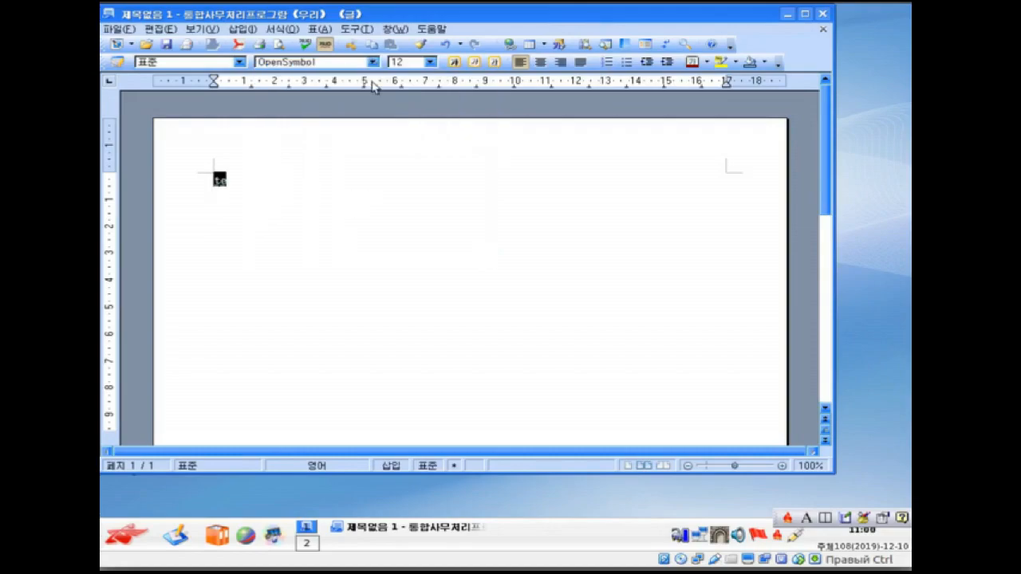
# Replace the trial letters "te" on the first line with the word "Text"
pyautogui.click(323, 202)
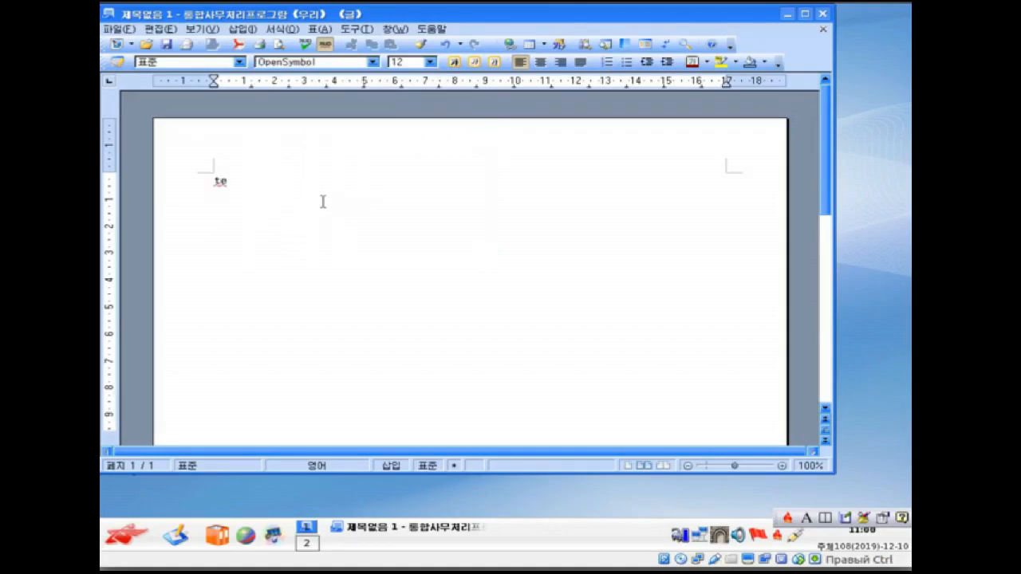
pyautogui.press('BackSpace')
pyautogui.press('BackSpace')
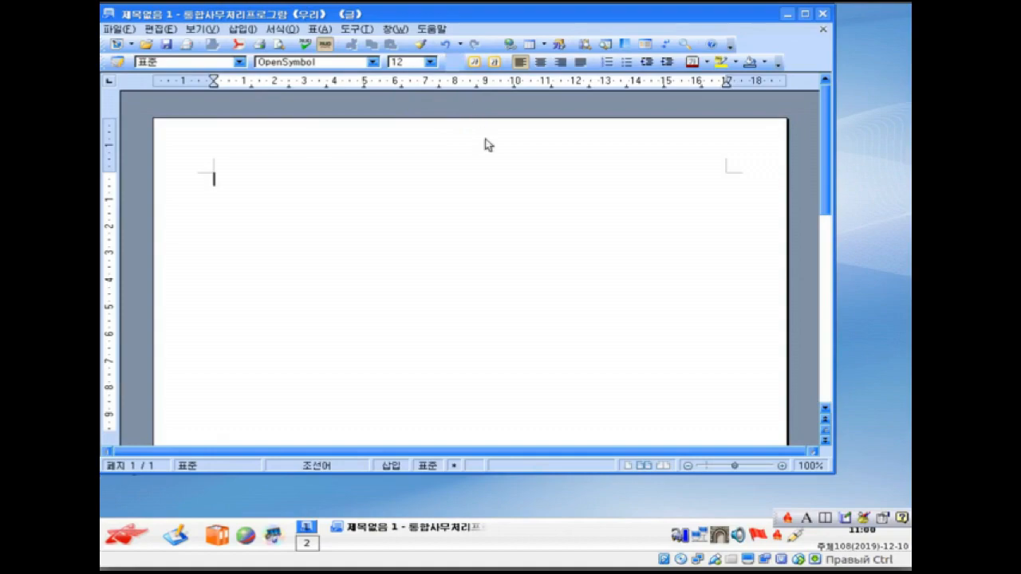
pyautogui.write('text')
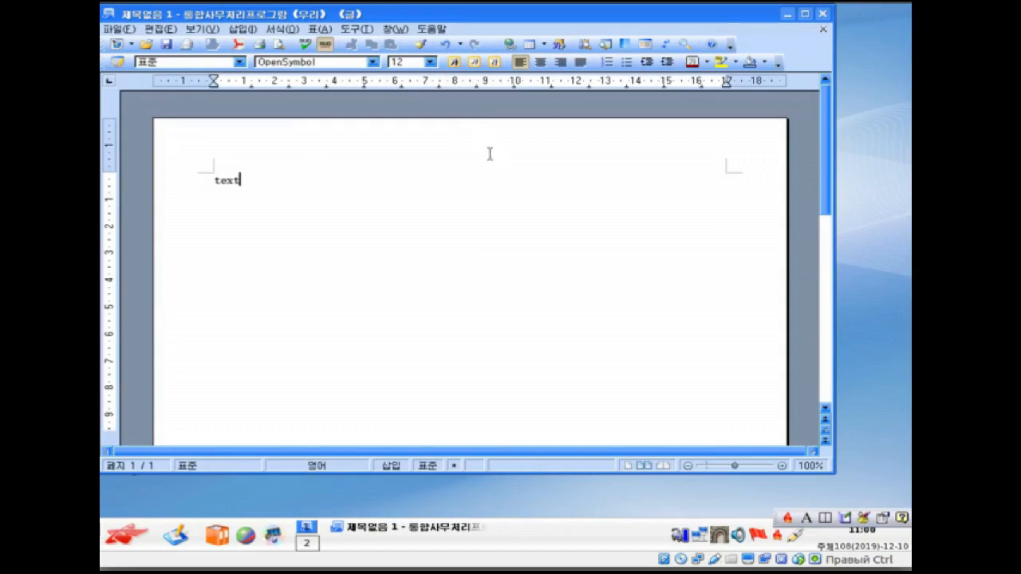
pyautogui.hotkey('shift', 'Left')
pyautogui.hotkey('shift', 'Left')
pyautogui.hotkey('shift', 'Left')
pyautogui.press('Left')
pyautogui.hotkey('shift', 'F3')
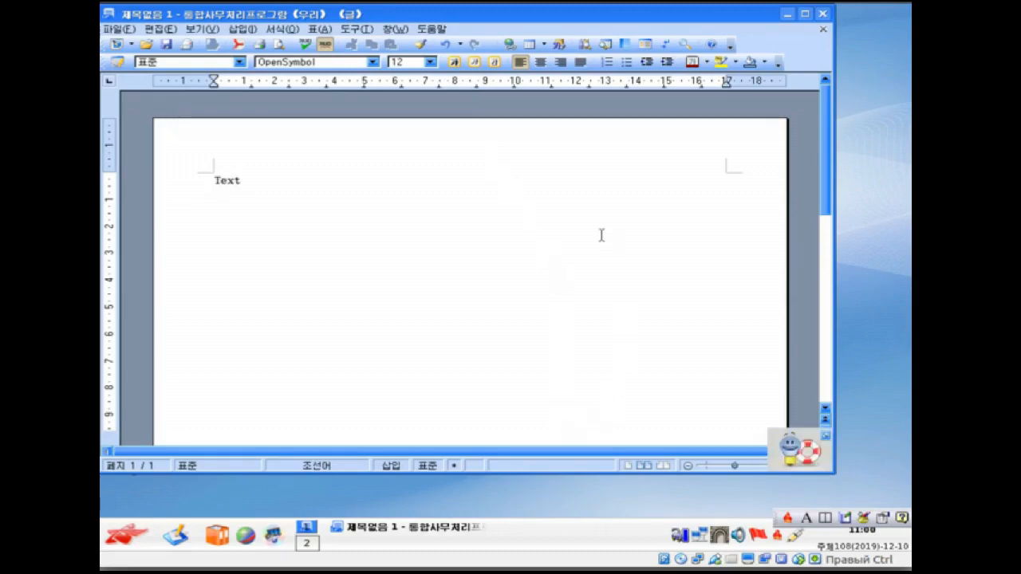
# Switch the input method to Korean and set the font for the second line to 광명
pyautogui.hotkey('shift', 'space')
pyautogui.write('가')
pyautogui.click(373, 62)
pyautogui.scroll(-8, 356, 136)
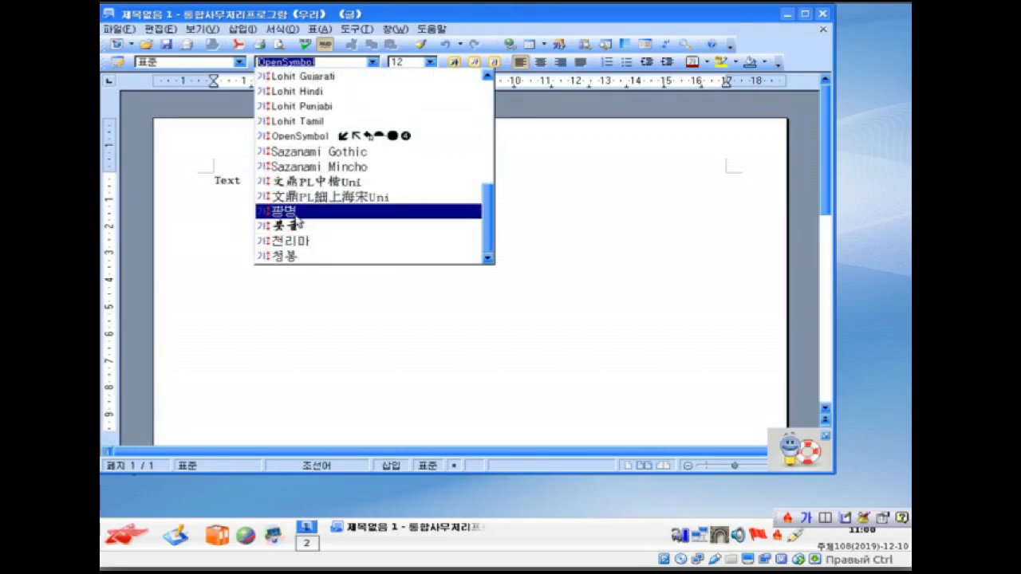
pyautogui.click(295, 214)
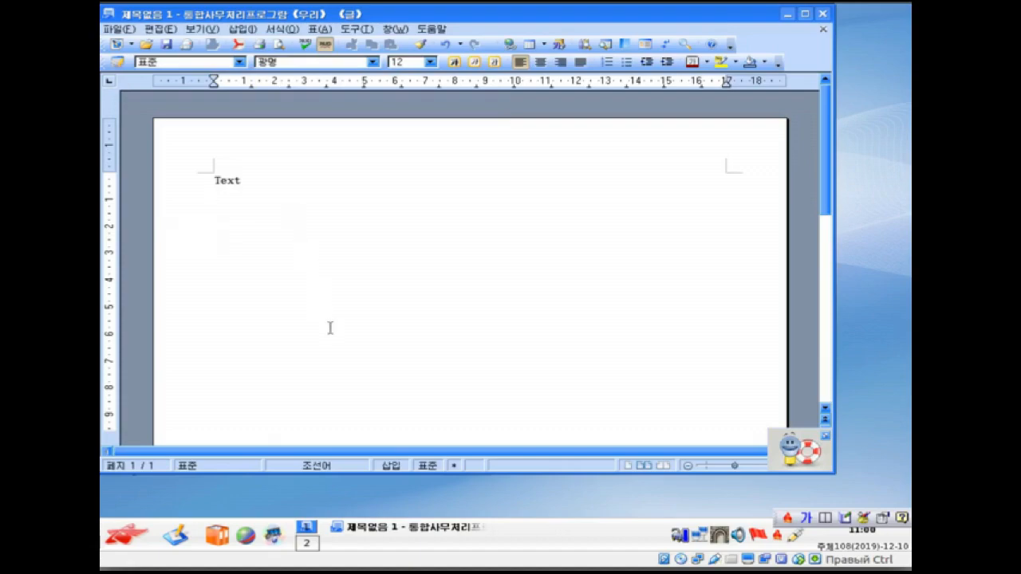
# Try out single Korean letters on the second line, deleting each one, and enter the syllable 가
pyautogui.write('ㅁ')
pyautogui.press('BackSpace')
pyautogui.write('ㅈ')
pyautogui.press('BackSpace')
pyautogui.write('ㄱ')
pyautogui.press('BackSpace')
pyautogui.write('ㅁ')
pyautogui.press('BackSpace')
pyautogui.write('ㅗ')
pyautogui.press('BackSpace')
pyautogui.write('ㅗ')
pyautogui.press('BackSpace')
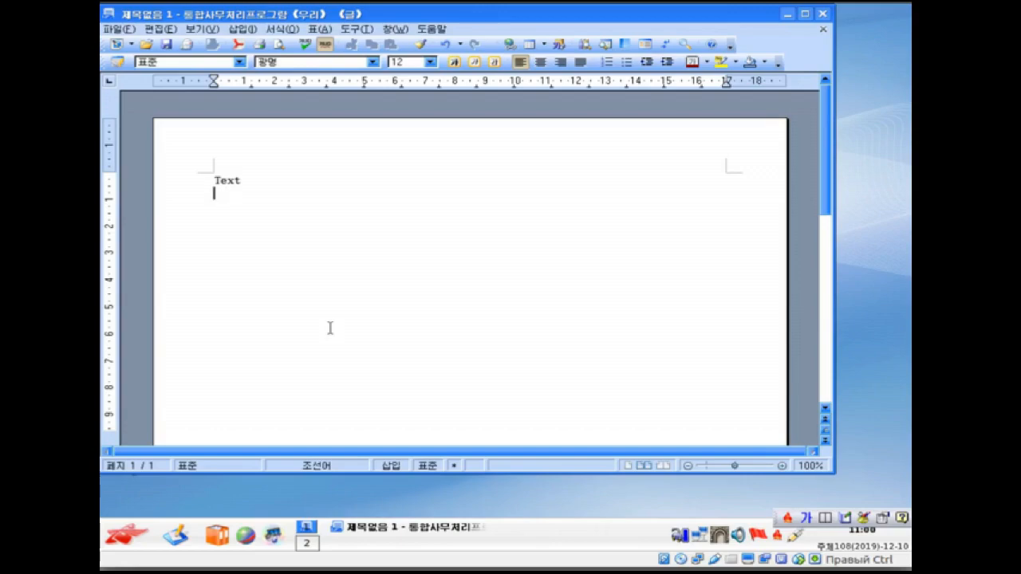
pyautogui.write('기')
# Select both lines of the document and set their font size to 60
pyautogui.click(260, 185)
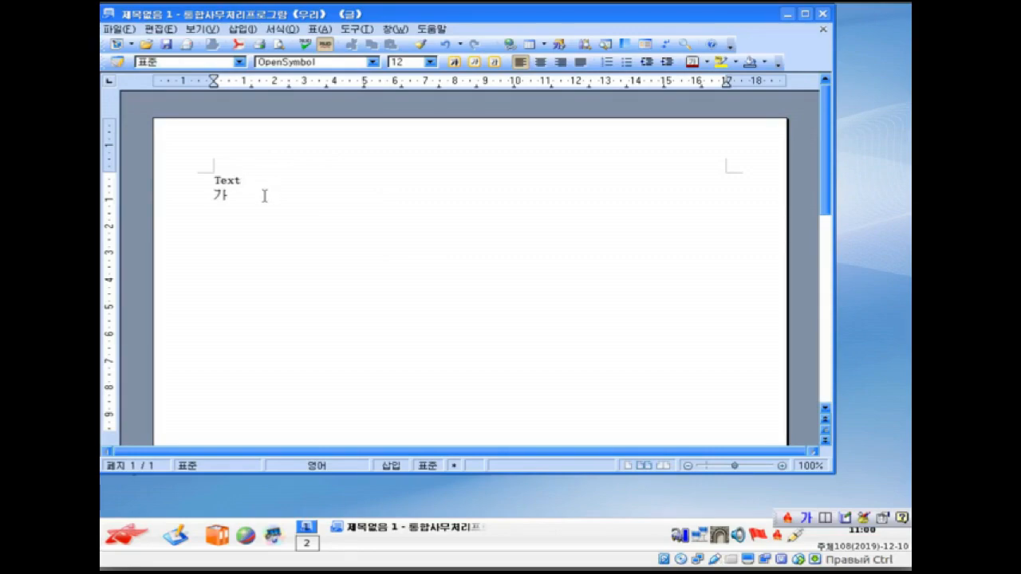
pyautogui.hotkey('ctrl', 'a')
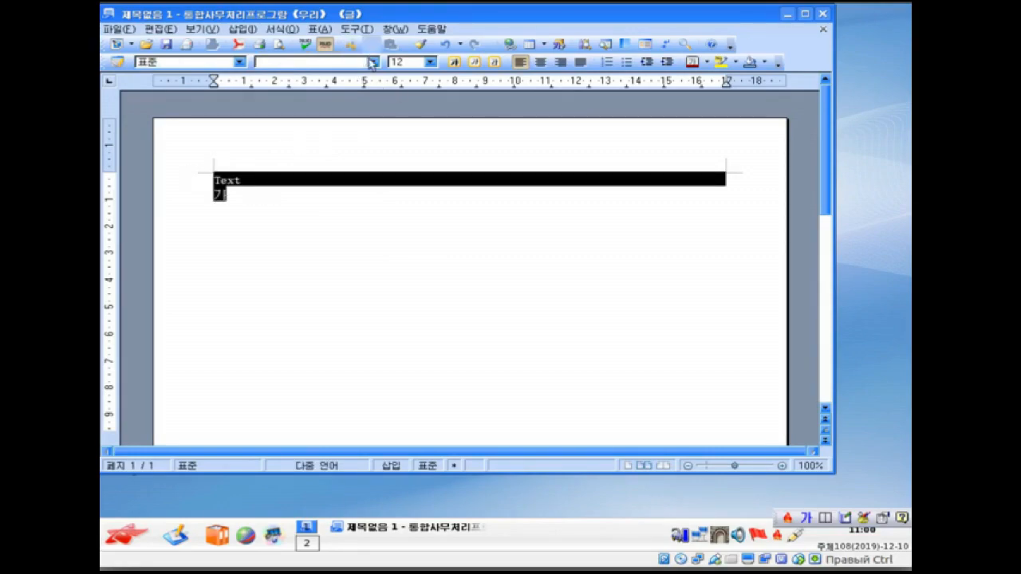
pyautogui.click(371, 61)
pyautogui.click(371, 61)
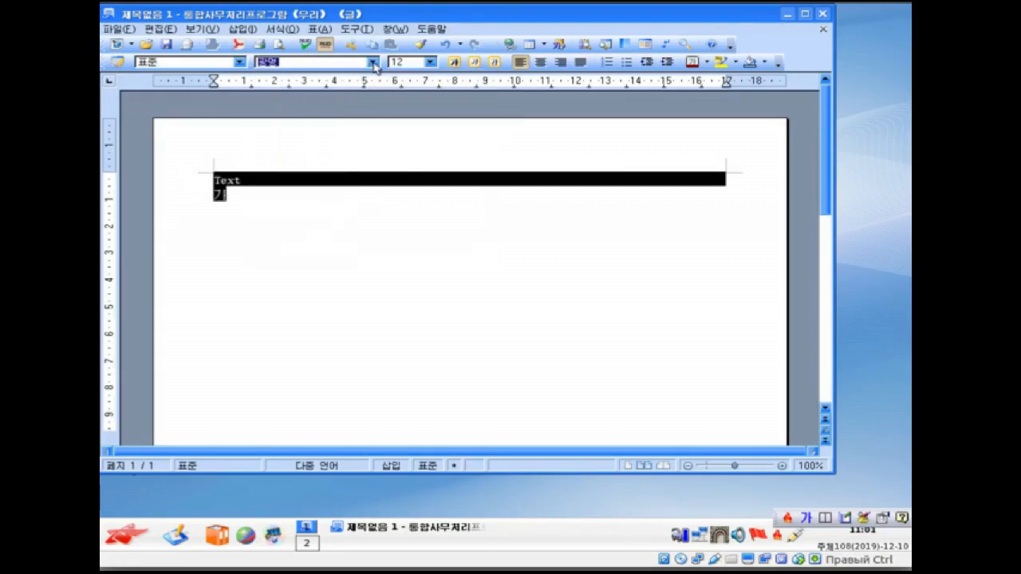
pyautogui.click(430, 62)
pyautogui.scroll(-3, 417, 134)
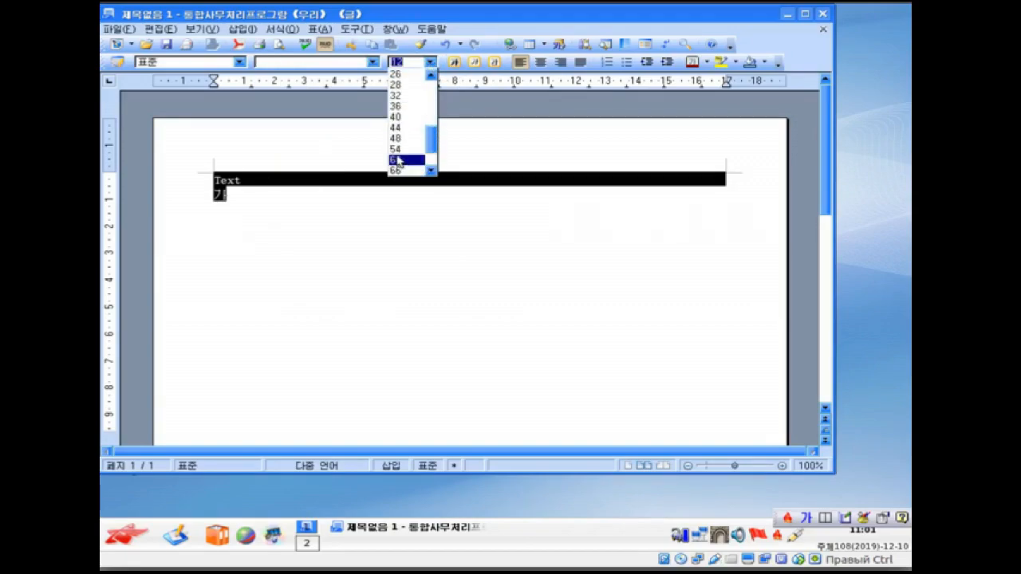
pyautogui.click(397, 161)
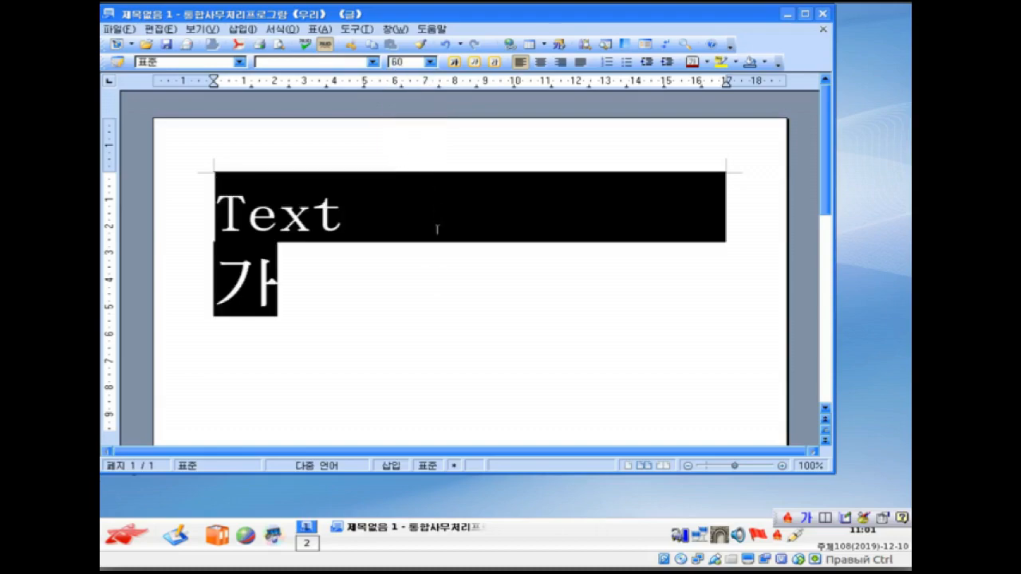
# Apply the 광명 font to all text in the document and clear the selection
pyautogui.click(423, 300)
pyautogui.hotkey('ctrl', 'a')
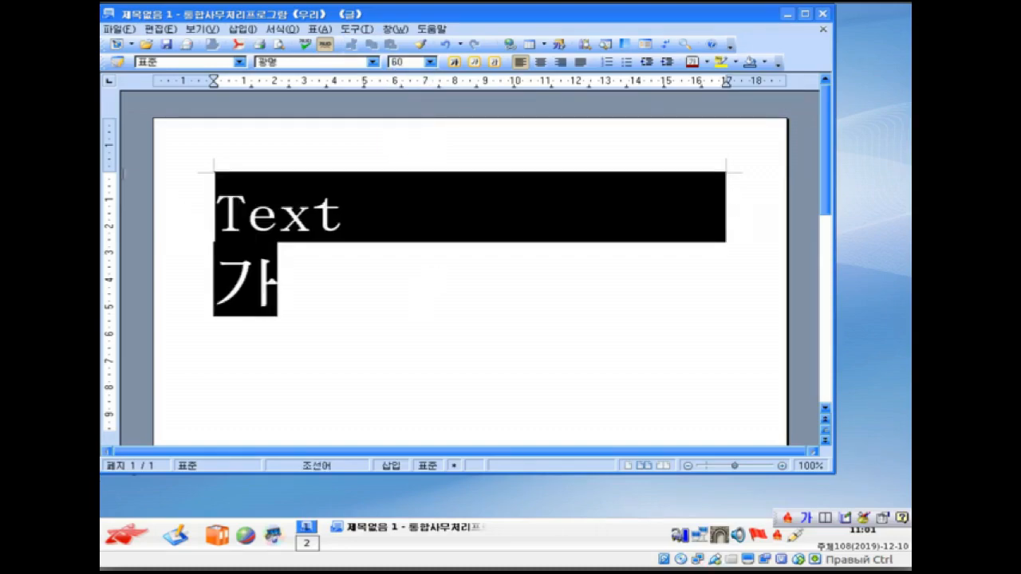
pyautogui.click(372, 63)
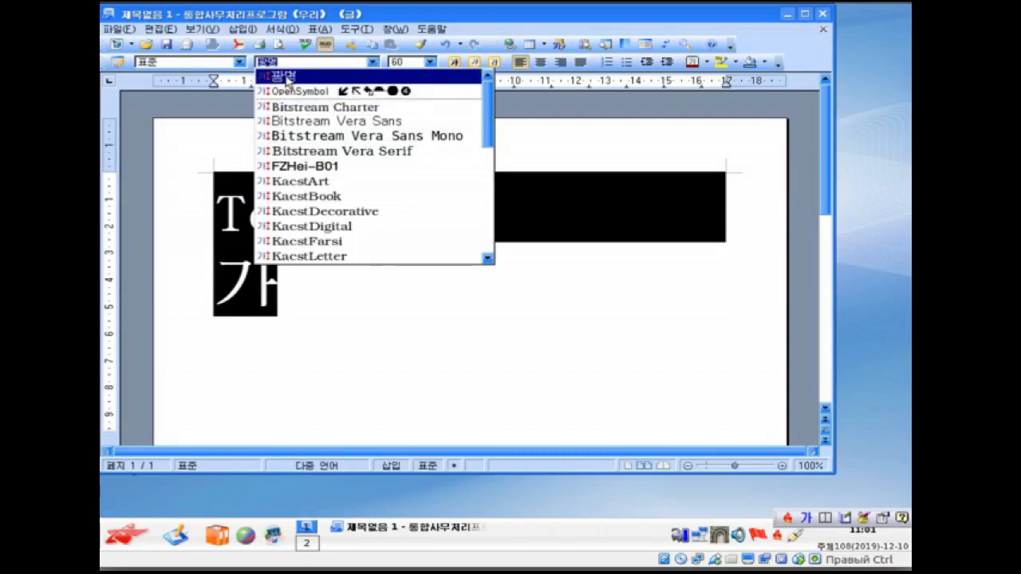
pyautogui.click(287, 81)
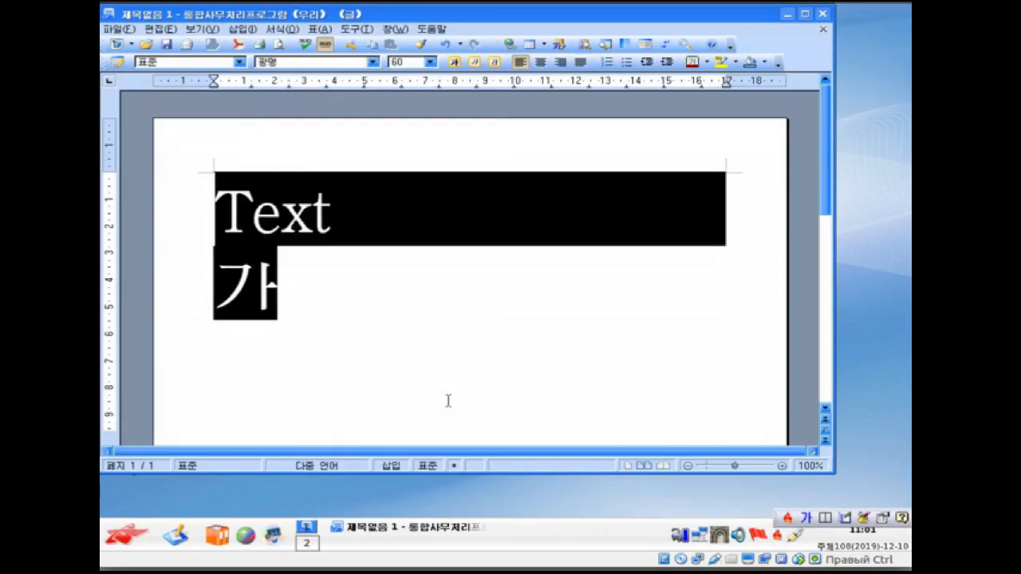
pyautogui.click(413, 342)
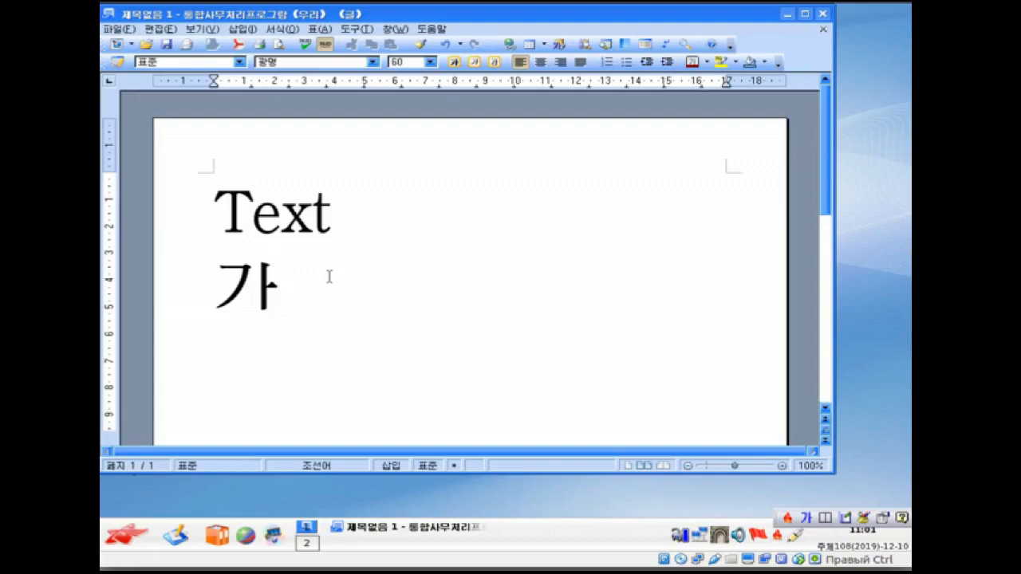
# Try out single Korean letters and punctuation marks in front of 가 on the second line, deleting each one
pyautogui.press('Left')
pyautogui.write('ㄱ')
pyautogui.press('BackSpace')
pyautogui.write('ㅁ')
pyautogui.press('BackSpace')
pyautogui.write('ㅂ')
pyautogui.press('BackSpace')
pyautogui.write('ㅋ')
pyautogui.press('BackSpace')
pyautogui.write('ㅌ')
pyautogui.press('BackSpace')
pyautogui.write('ㅍ')
pyautogui.press('BackSpace')
pyautogui.write('ㅊ')
pyautogui.press('BackSpace')
pyautogui.write('ㅑ')
pyautogui.press('BackSpace')
pyautogui.write(',')
pyautogui.press('BackSpace')
pyautogui.write('.')
pyautogui.press('BackSpace')
pyautogui.write('ㅡ')
pyautogui.press('BackSpace')
pyautogui.write('ㅣ')
pyautogui.press('BackSpace')
pyautogui.write('ㅐ')
pyautogui.press('BackSpace')
pyautogui.write('ㅓㅓ')
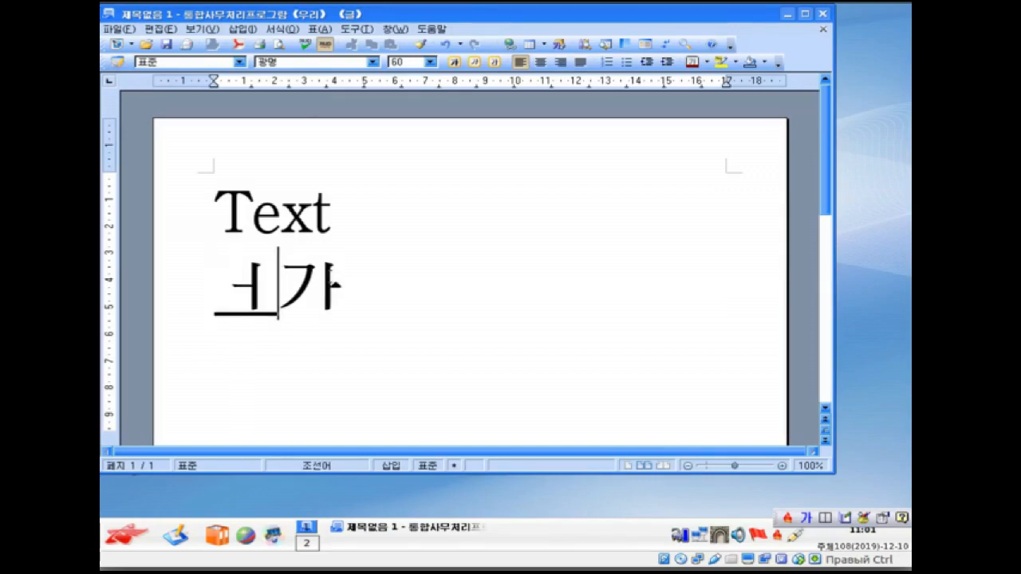
pyautogui.press('BackSpace')
pyautogui.press('BackSpace')
pyautogui.write('ㅜ')
pyautogui.press('BackSpace')
pyautogui.write('《')
pyautogui.press('BackSpace')
pyautogui.write('ㅔ')
pyautogui.press('BackSpace')
pyautogui.write('ㅂ')
pyautogui.press('BackSpace')
pyautogui.write('ㅈ')
pyautogui.press('BackSpace')
pyautogui.write('ㄱ')
pyautogui.press('BackSpace')
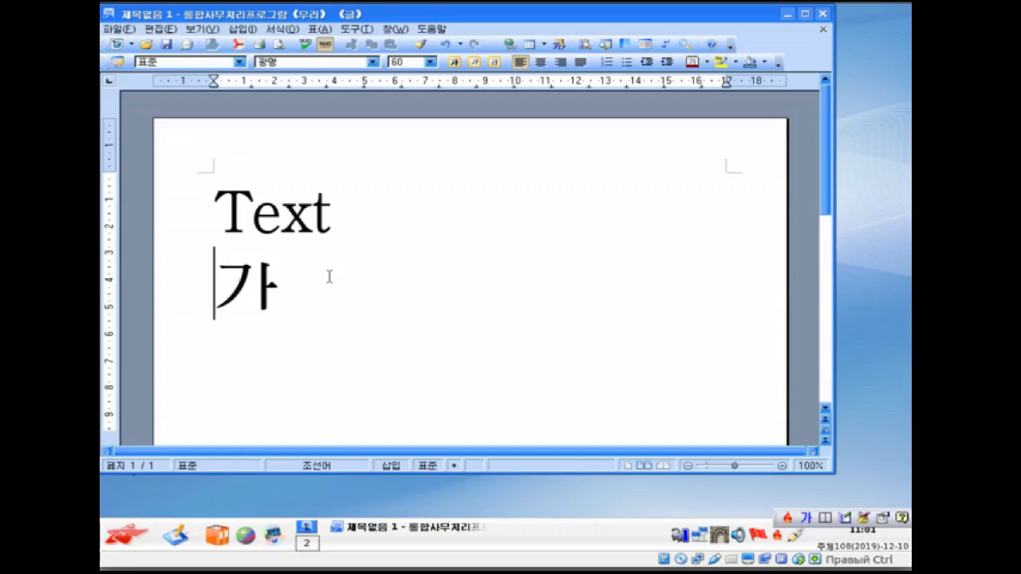
# Enter the syllable 나 in front of 가 on the second line
pyautogui.write('ㄴ')
pyautogui.press('BackSpace')
pyautogui.write('ㅂ')
pyautogui.press('BackSpace')
pyautogui.write('ㅗ')
pyautogui.press('BackSpace')
pyautogui.write('ㅏ')
pyautogui.press('BackSpace')
pyautogui.write('나')
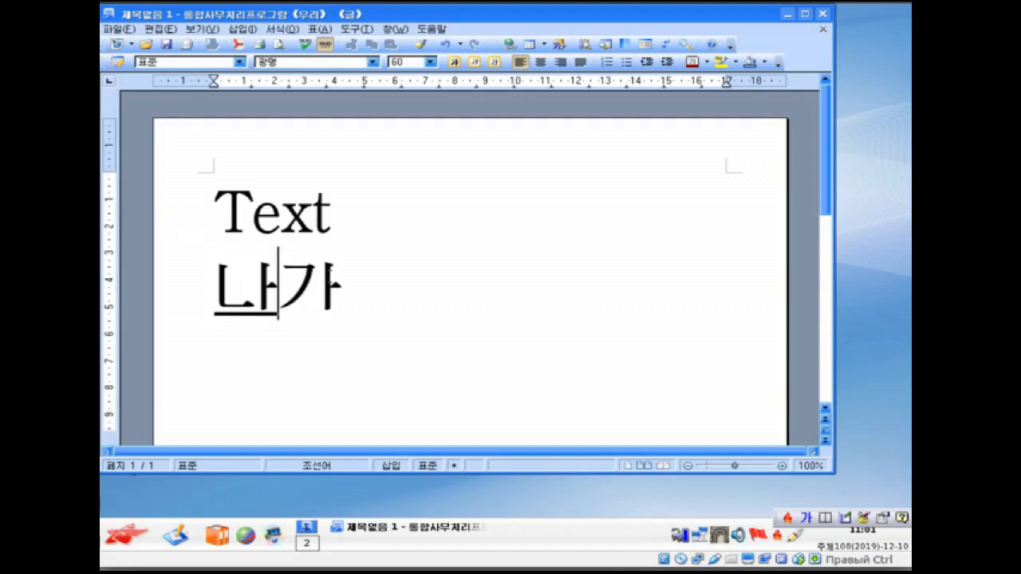
# Add the syllable 자 after 가 to make the second line read 나가자
pyautogui.press('Right')
pyautogui.write('ㅁ')
pyautogui.press('BackSpace')
pyautogui.write('ㅈ')
pyautogui.press('BackSpace')
pyautogui.press('BackSpace')
pyautogui.write('그')
pyautogui.press('BackSpace')
pyautogui.press('BackSpace')
pyautogui.write('즈')
pyautogui.press('BackSpace')
pyautogui.write('ㅏ')
pyautogui.press('BackSpace')
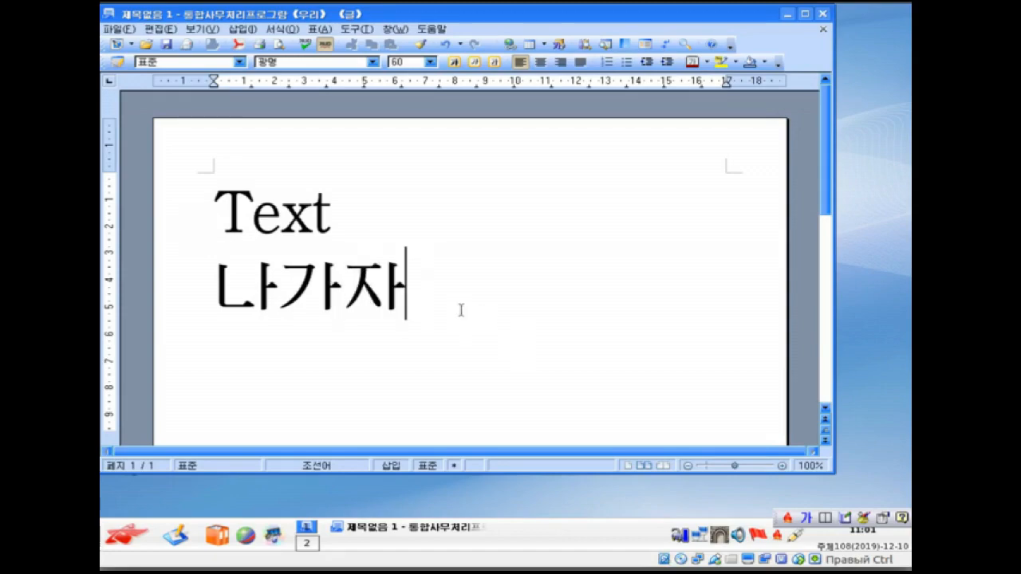
# Apply the 붓글 font to all text in the document and clear the selection
pyautogui.press('Up')
pyautogui.hotkey('ctrl', 'a')
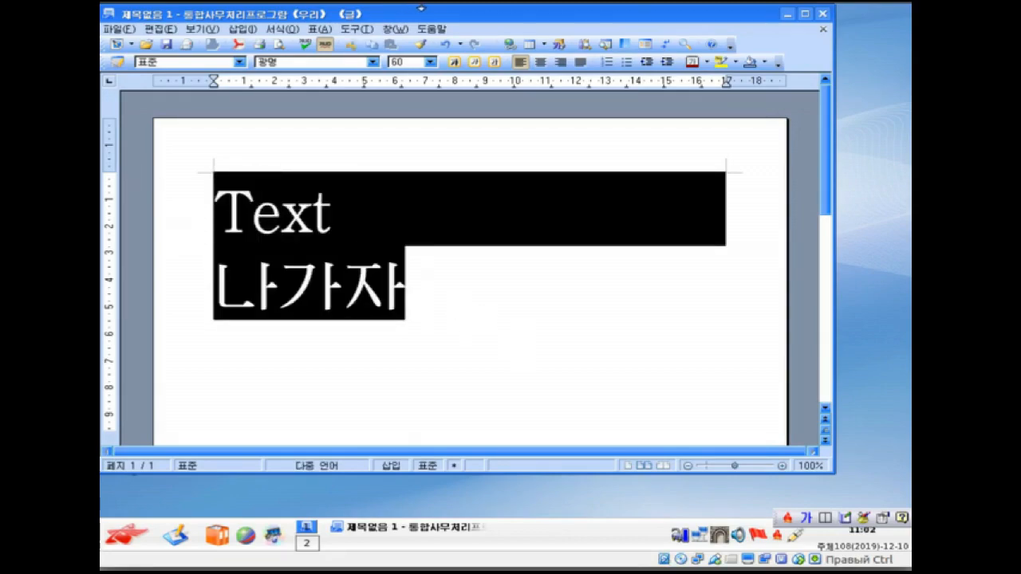
pyautogui.click(372, 61)
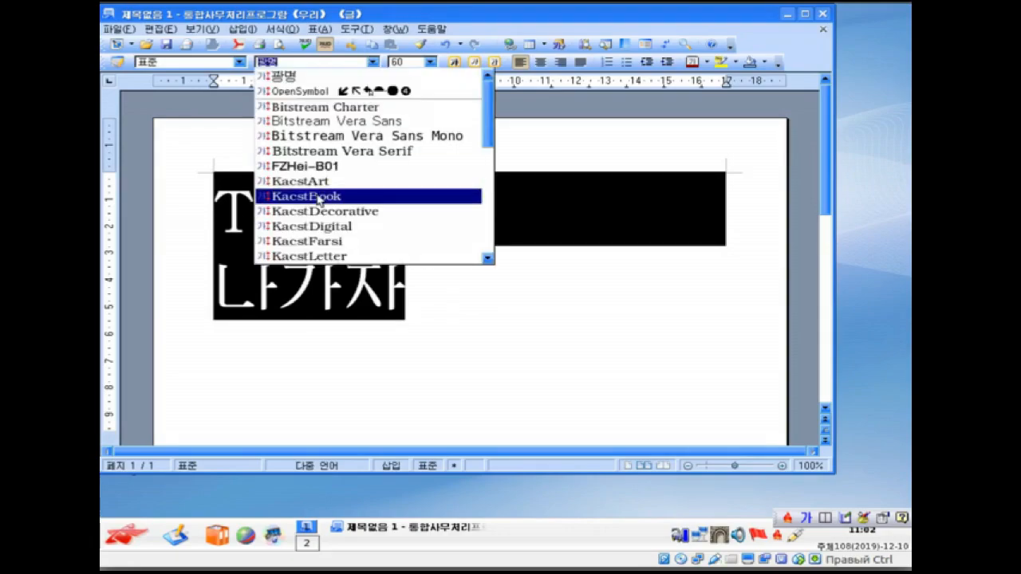
pyautogui.scroll(-5, 318, 199)
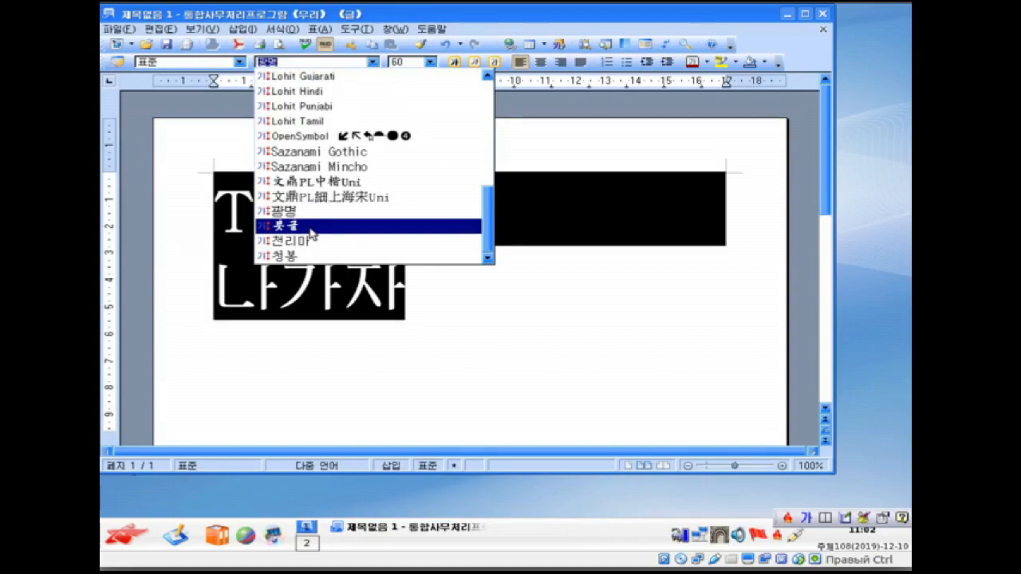
pyautogui.click(312, 228)
pyautogui.click(548, 367)
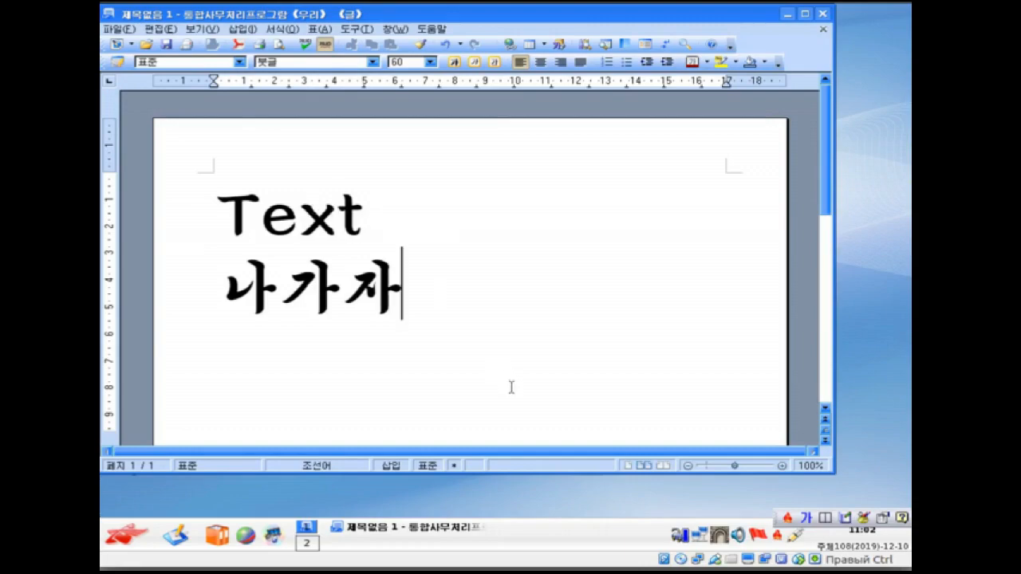
# Apply the 천리마 font to all text in the document and clear the selection
pyautogui.hotkey('ctrl', 'a')
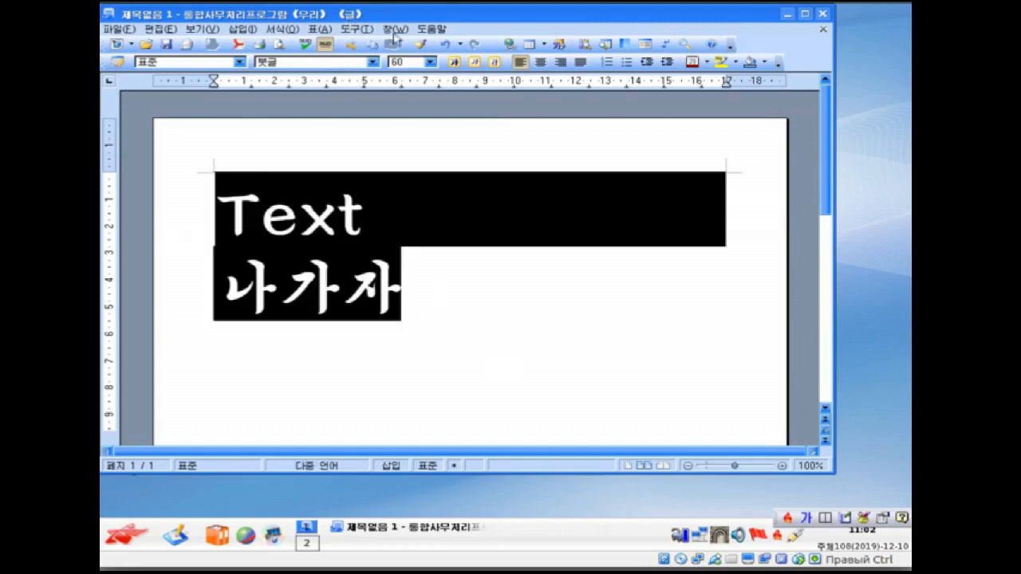
pyautogui.click(373, 61)
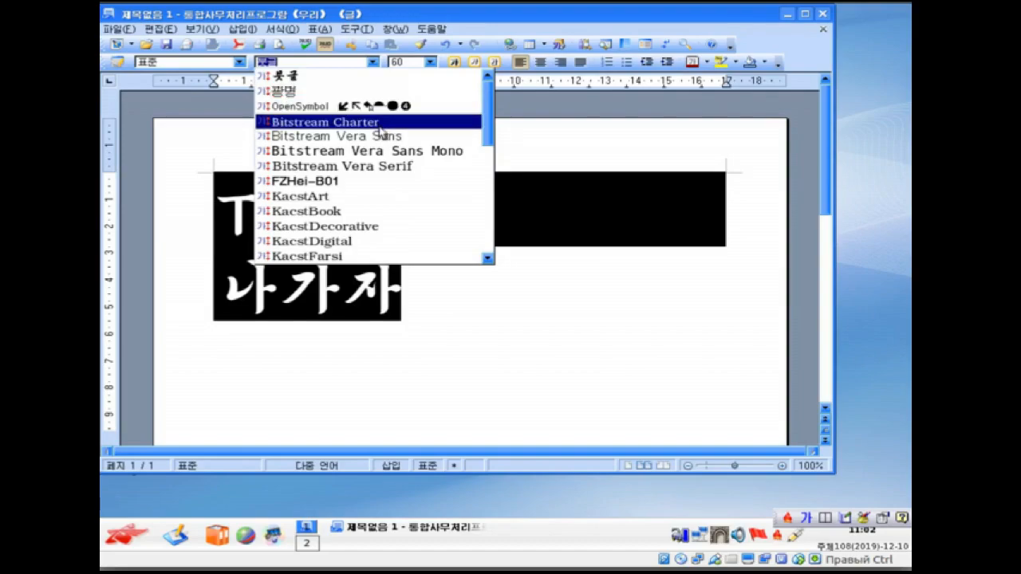
pyautogui.scroll(-5, 380, 131)
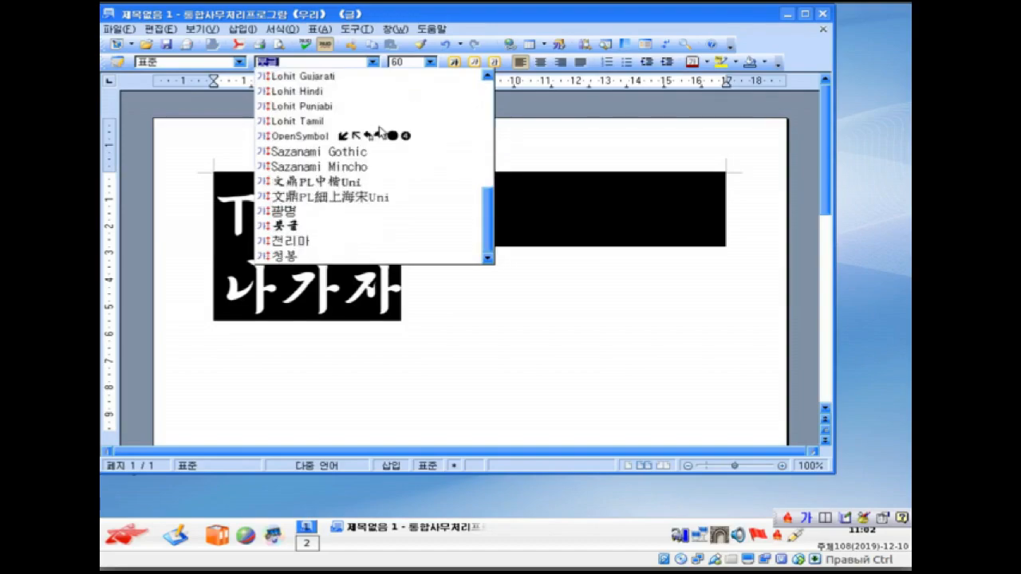
pyautogui.click(347, 242)
pyautogui.click(487, 310)
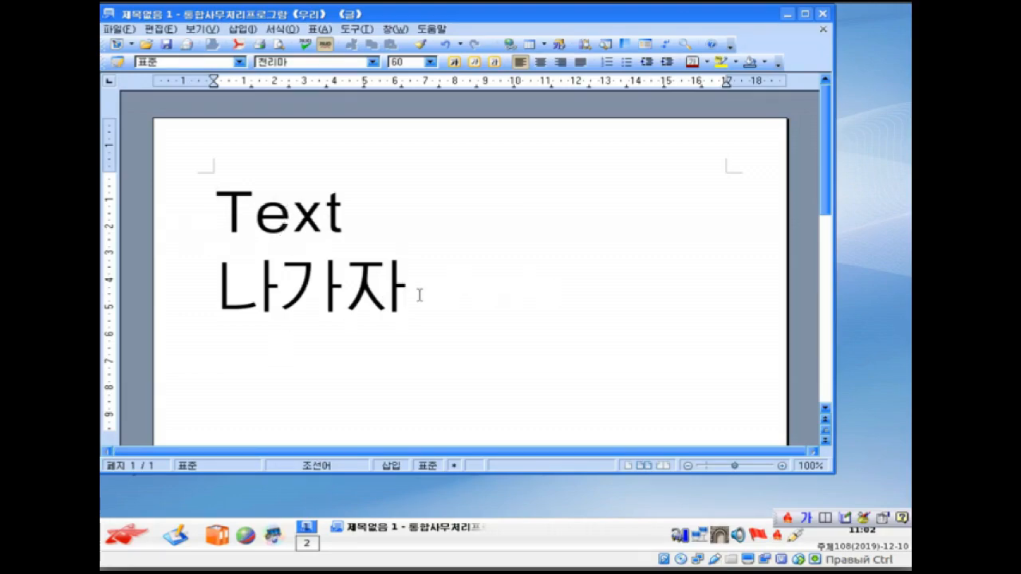
# Apply the 청봉 font to all text in the document and clear the selection
pyautogui.click(342, 292)
pyautogui.click(461, 293)
pyautogui.hotkey('ctrl', 'a')
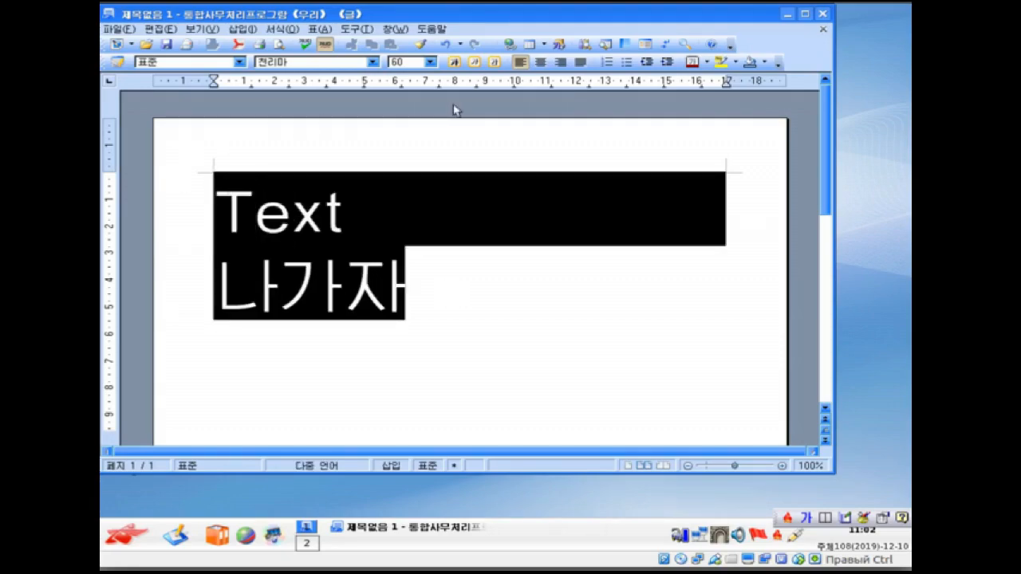
pyautogui.click(372, 62)
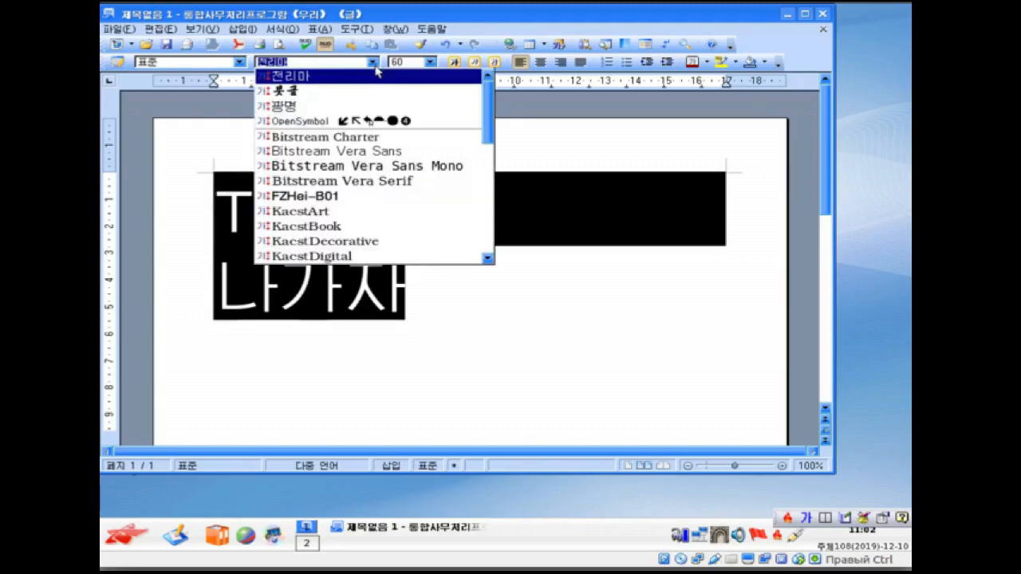
pyautogui.scroll(-6, 378, 158)
pyautogui.scroll(-3, 375, 155)
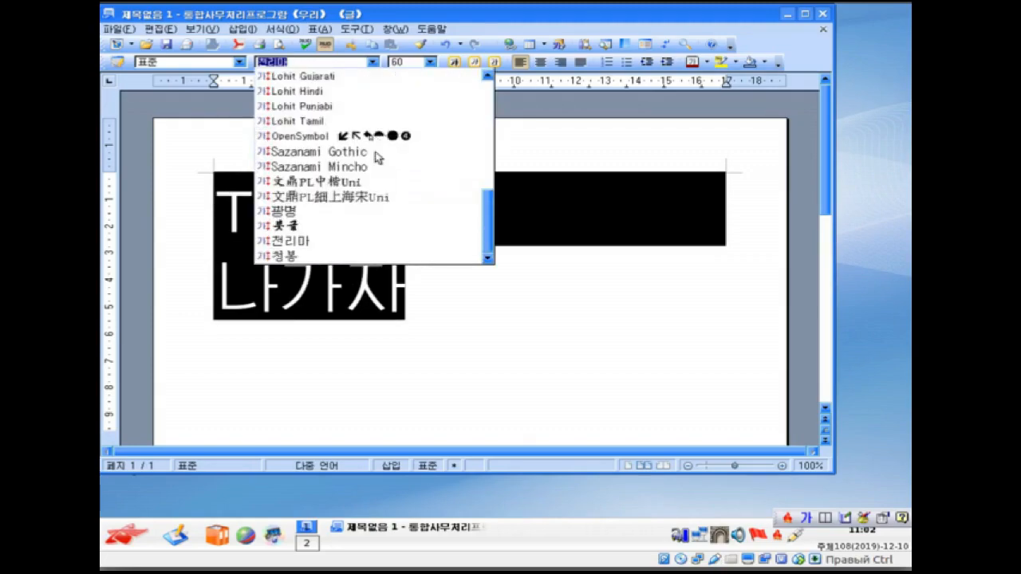
pyautogui.click(345, 257)
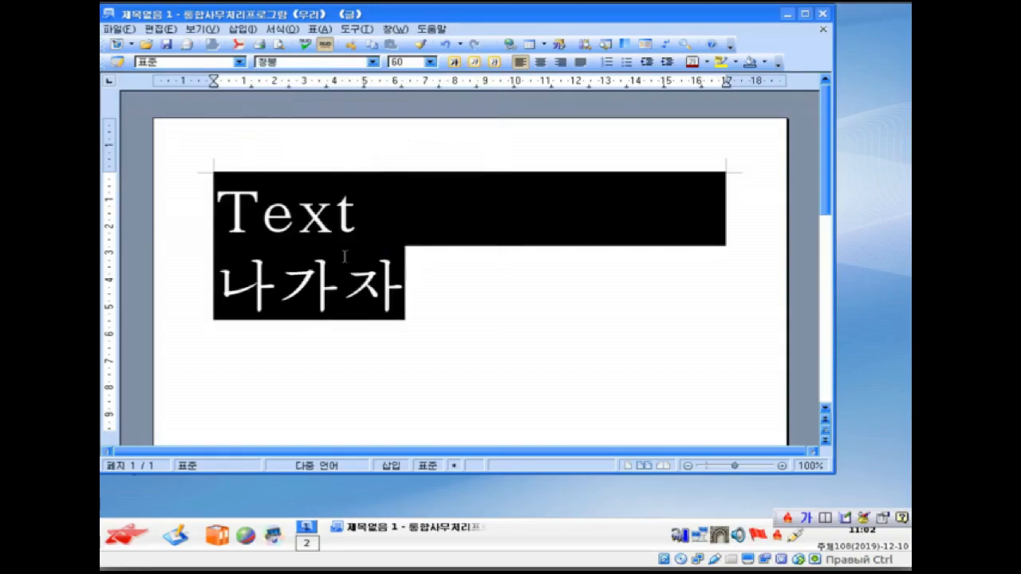
pyautogui.click(498, 269)
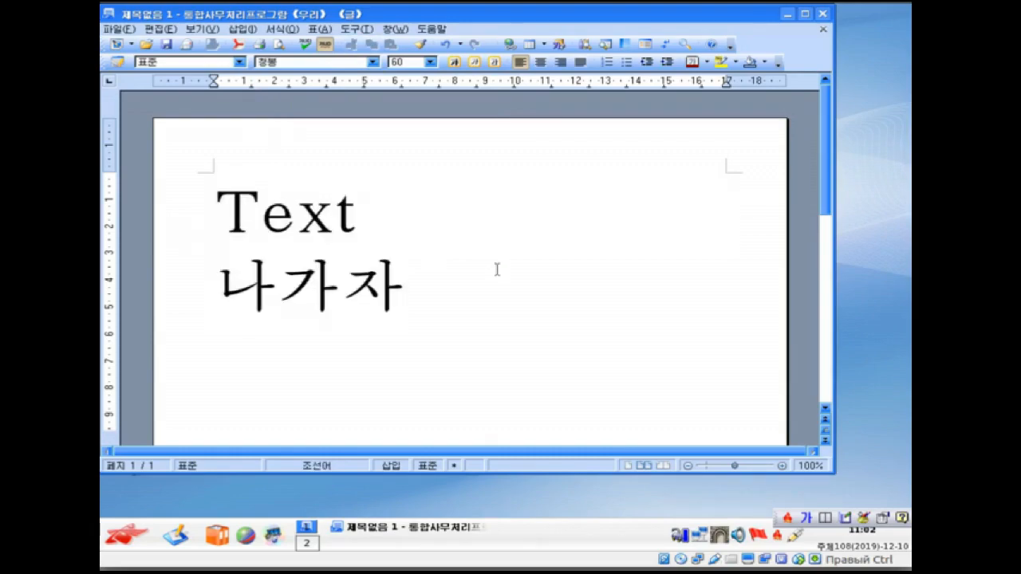
pyautogui.write('ㅇ')
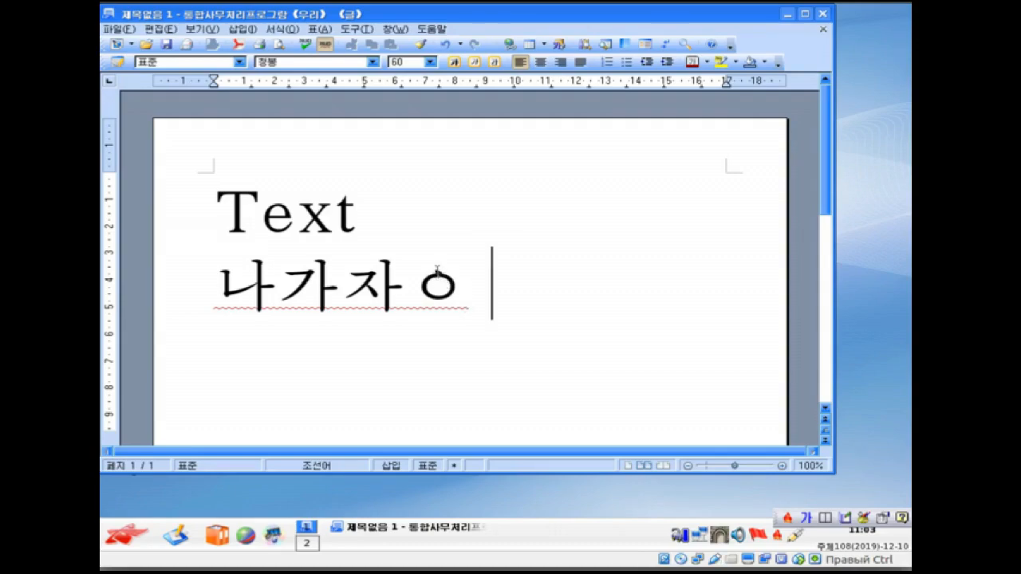
pyautogui.doubleClick(467, 279)
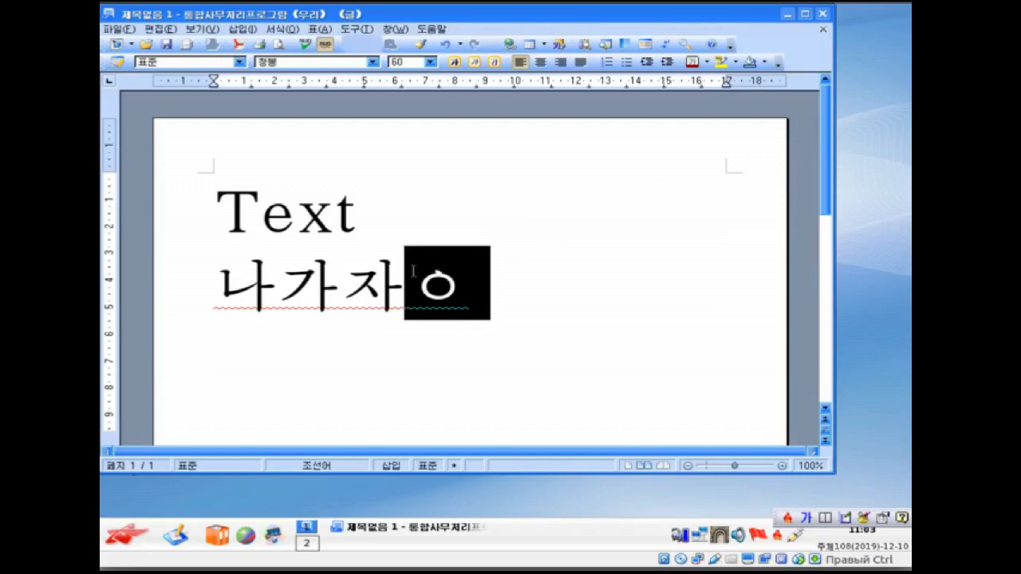
pyautogui.press('Delete')
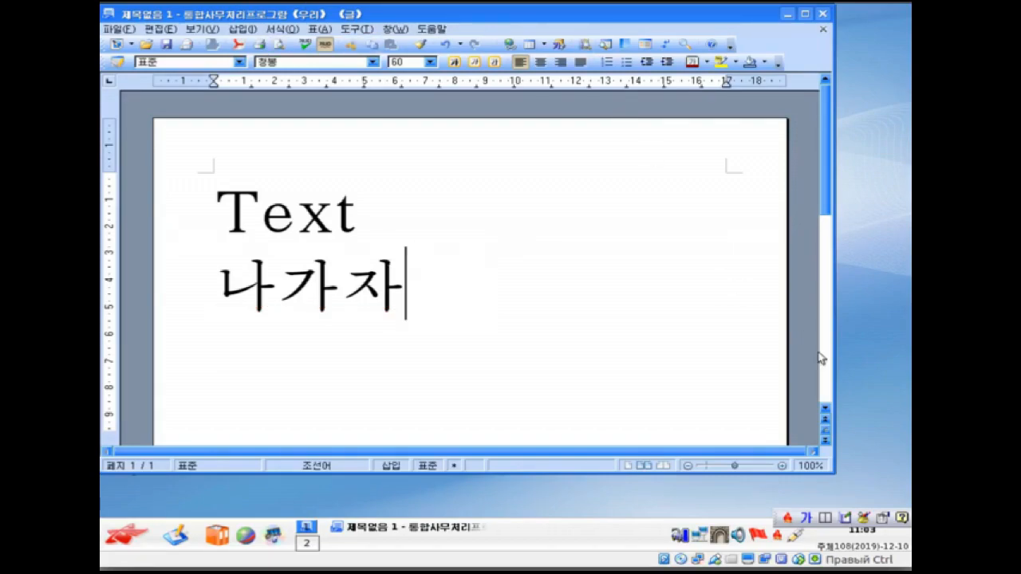
# Apply the KacstTitleL font to all text in the document and clear the selection
pyautogui.hotkey('ctrl', 'a')
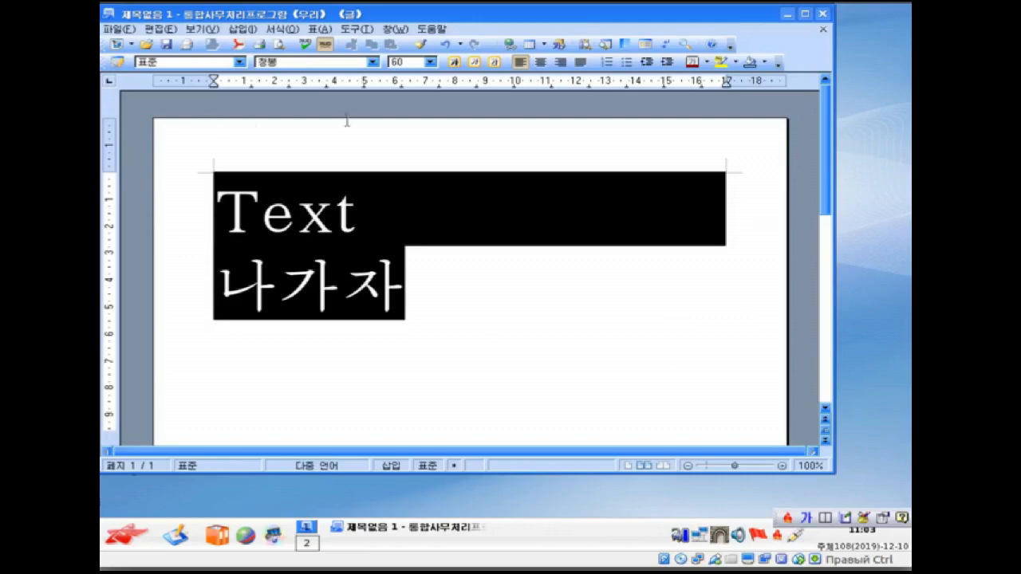
pyautogui.click(377, 66)
pyautogui.scroll(-6, 365, 188)
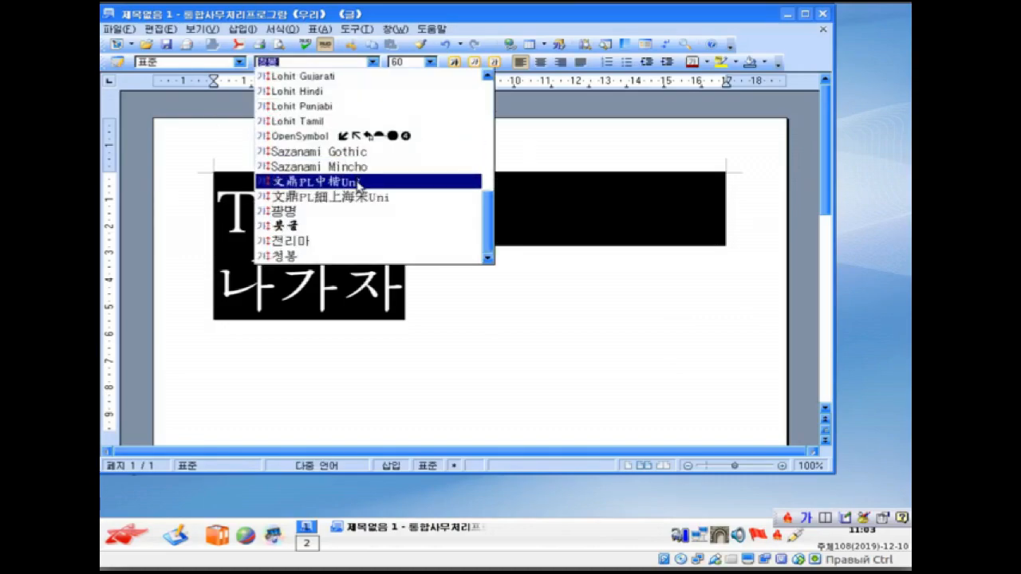
pyautogui.scroll(6, 358, 188)
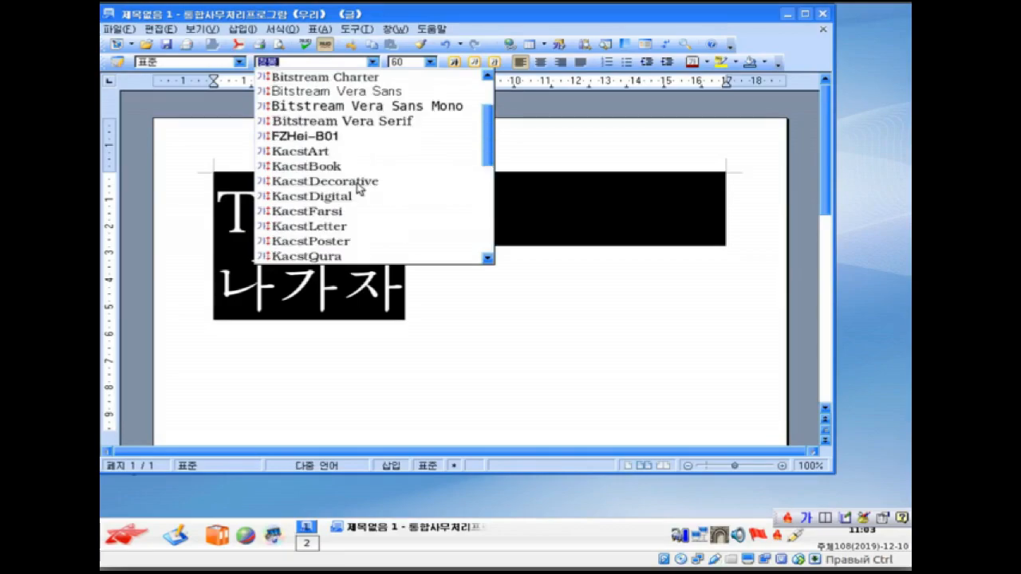
pyautogui.scroll(-3, 356, 189)
pyautogui.click(358, 187)
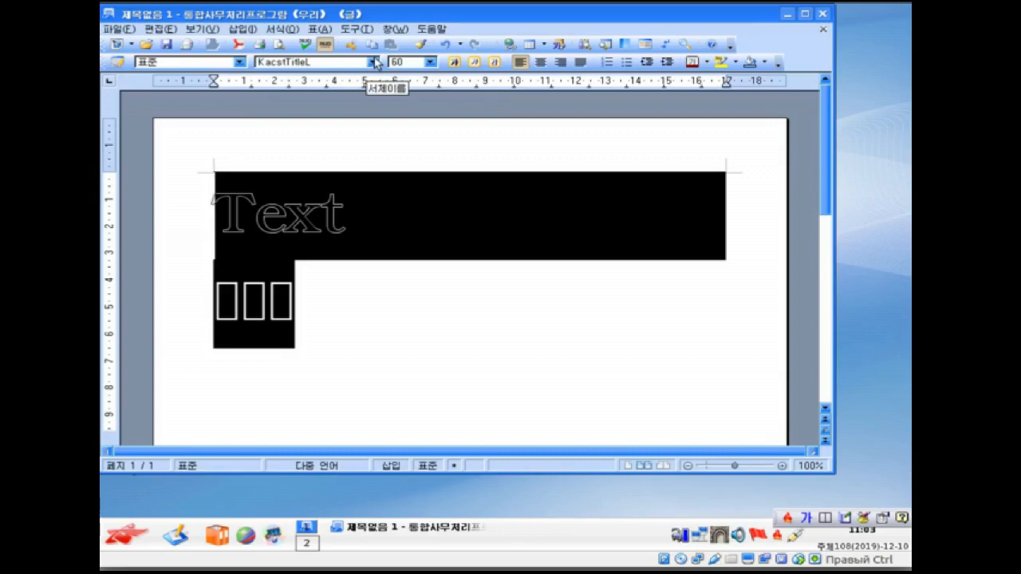
pyautogui.click(395, 302)
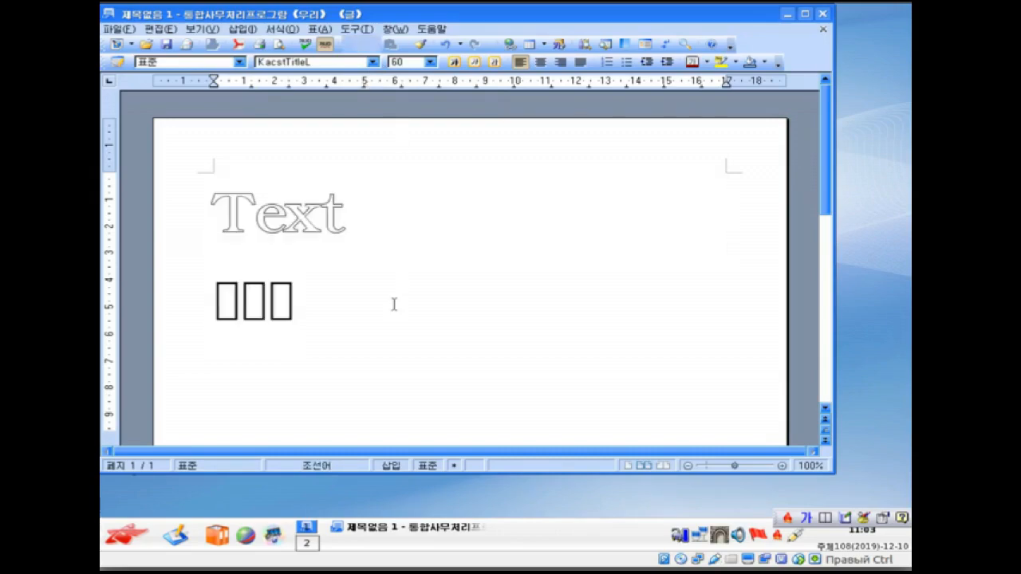
# Apply the 文鼎PL中楷Uni font to both lines of text and clear the selection
pyautogui.moveTo(353, 292); pyautogui.dragTo(189, 195)
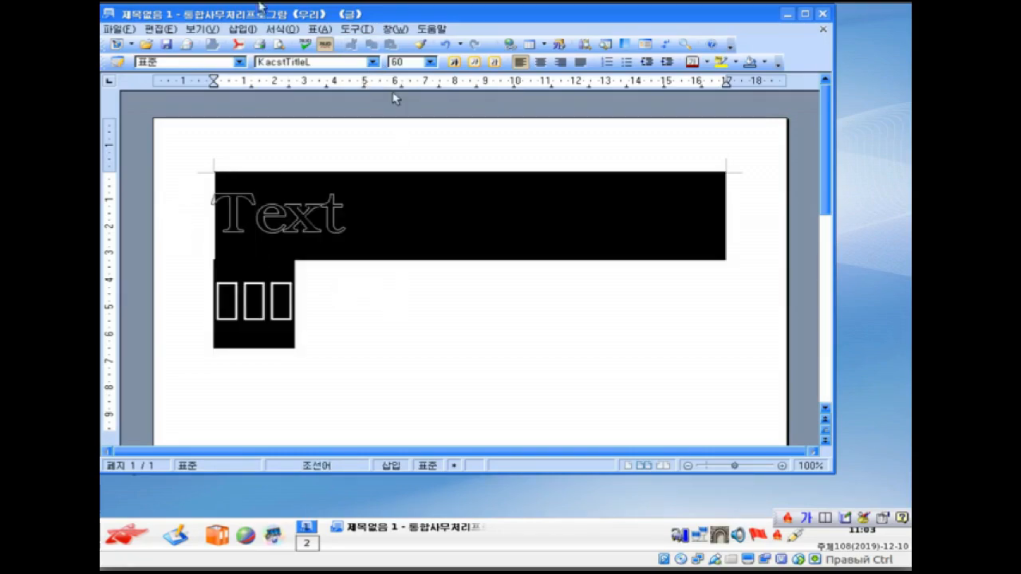
pyautogui.click(369, 63)
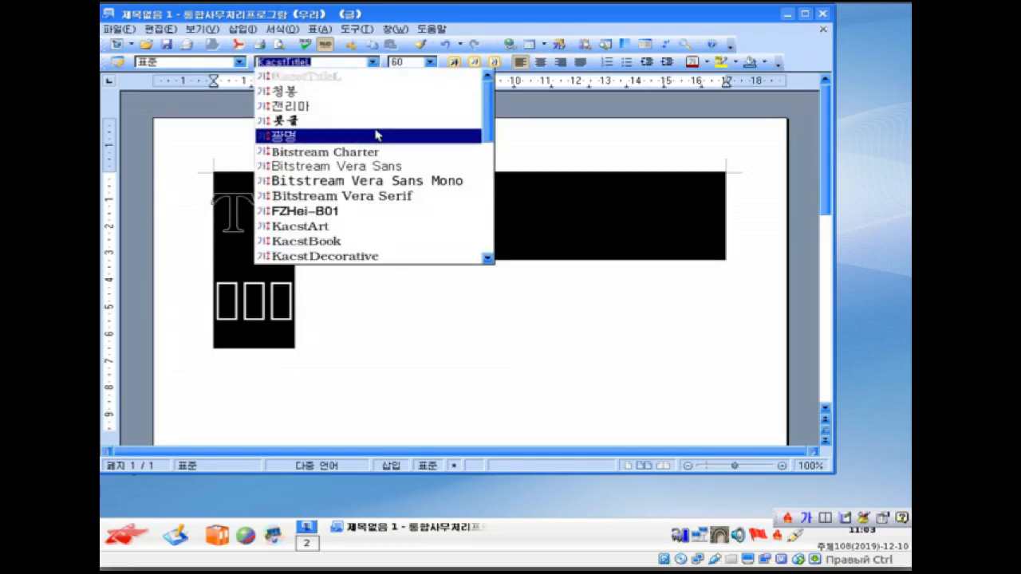
pyautogui.scroll(-2, 377, 136)
pyautogui.scroll(-6, 377, 135)
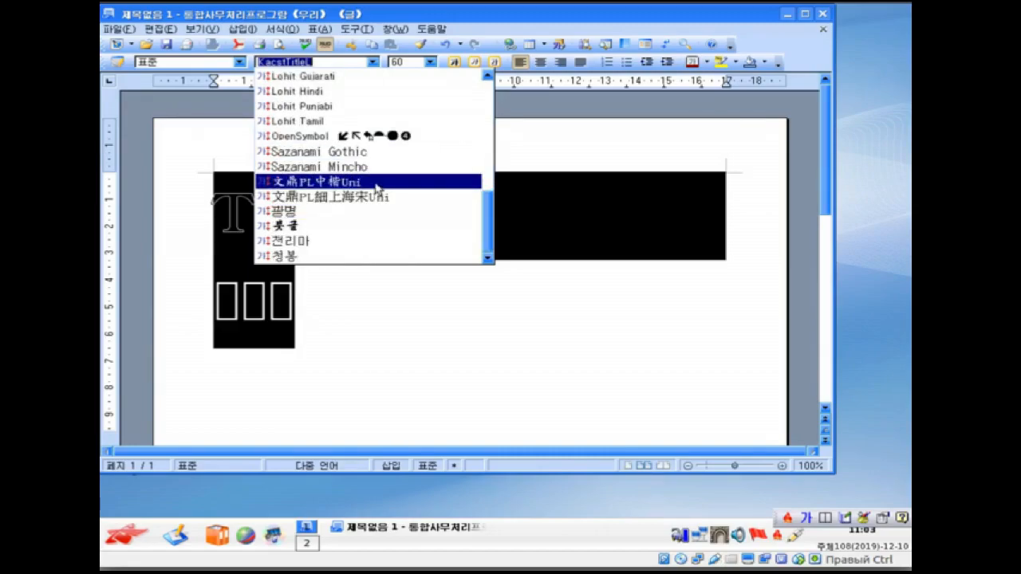
pyautogui.click(377, 182)
pyautogui.click(419, 341)
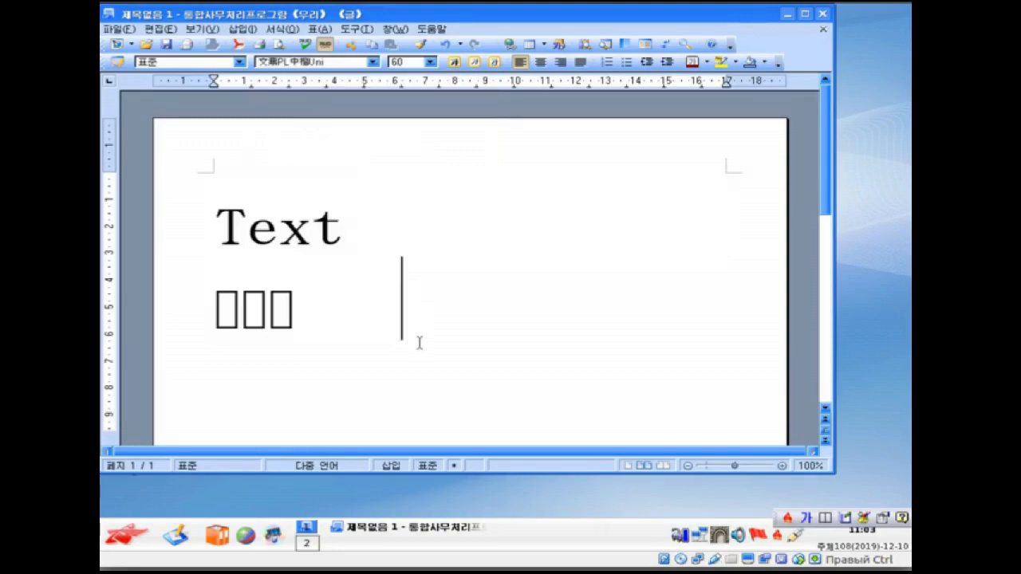
# Apply the 광명 font to both lines of text and clear the selection
pyautogui.moveTo(419, 343); pyautogui.dragTo(203, 184)
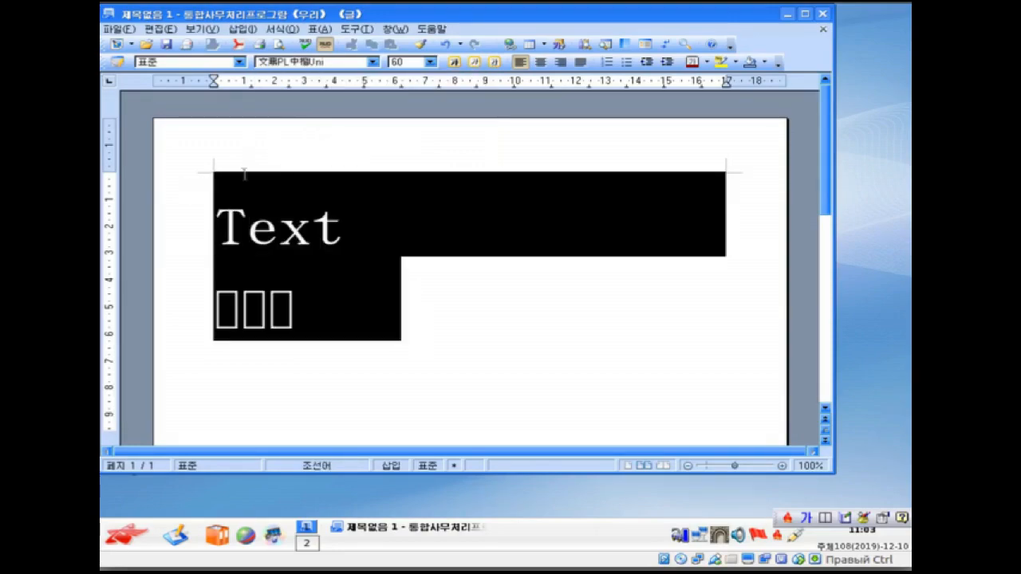
pyautogui.click(372, 62)
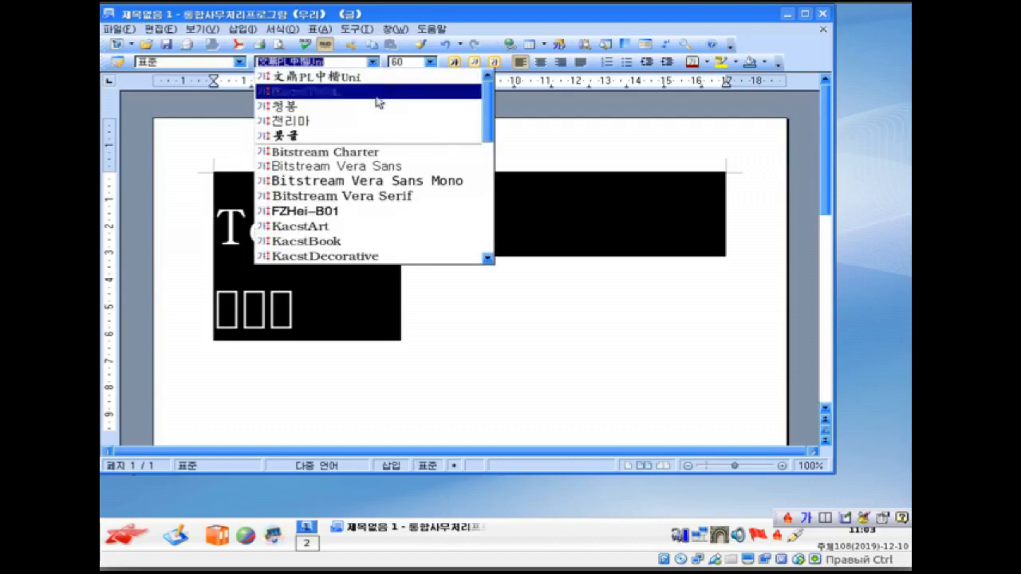
pyautogui.scroll(-10, 371, 128)
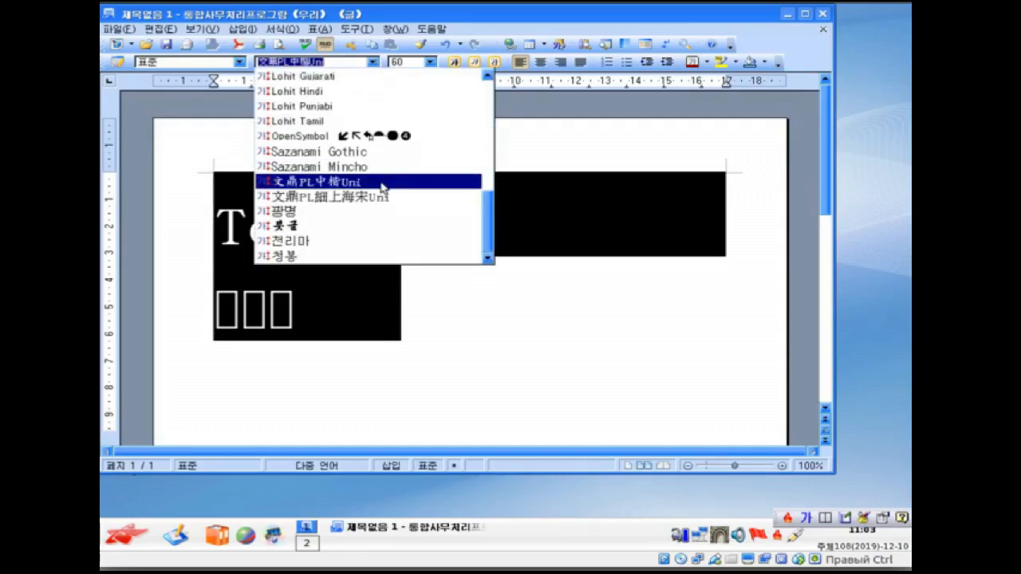
pyautogui.click(355, 211)
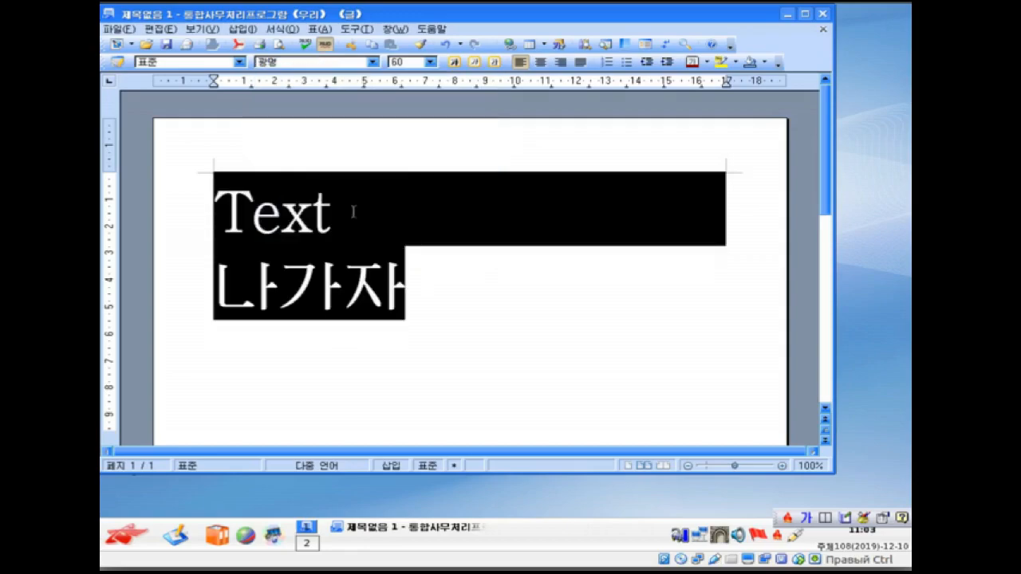
pyautogui.click(453, 290)
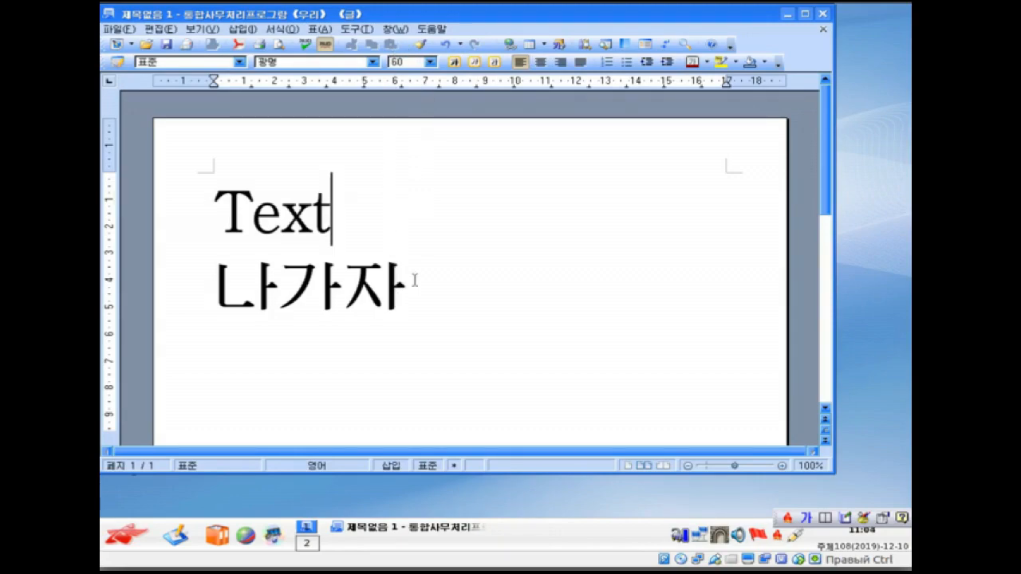
# Set the second line 나가자 to font size 88 and the 청봉 font
pyautogui.moveTo(408, 279); pyautogui.dragTo(213, 287)
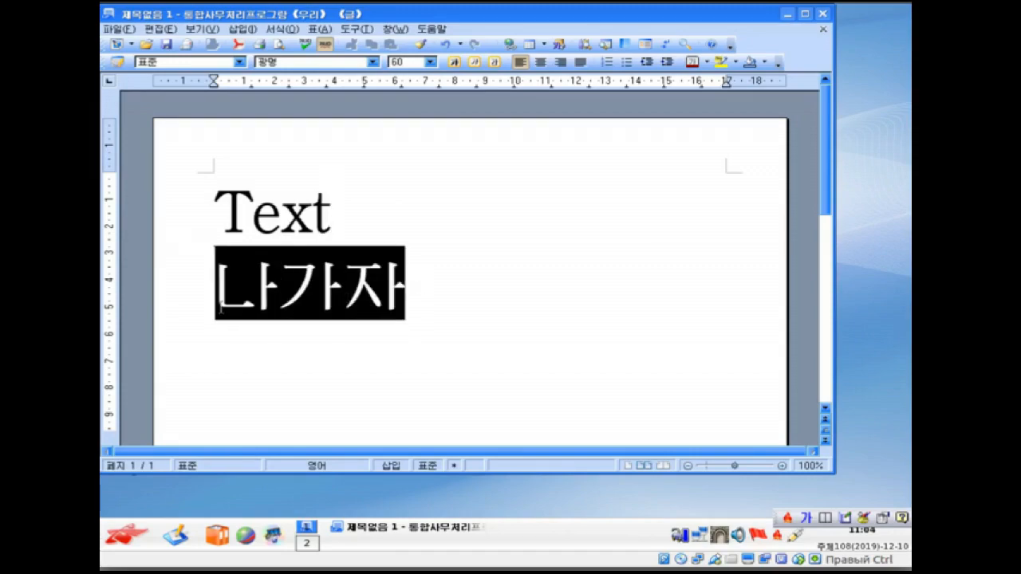
pyautogui.click(430, 61)
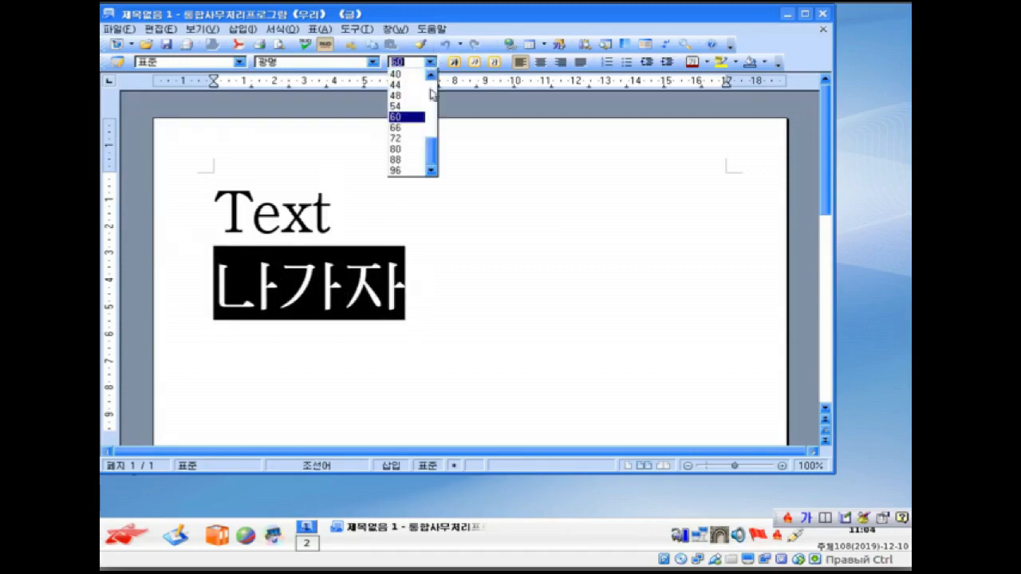
pyautogui.click(397, 161)
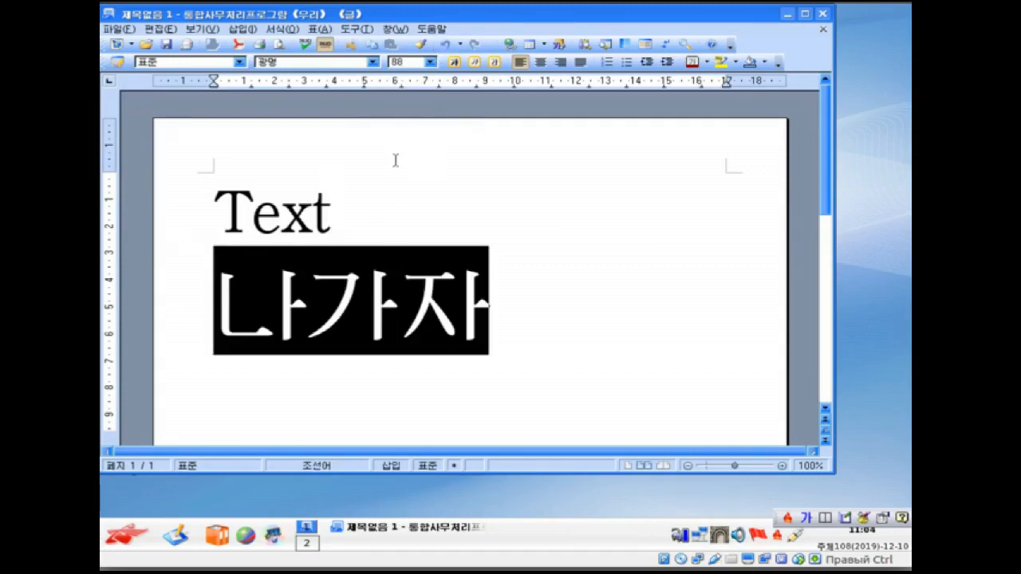
pyautogui.click(373, 63)
pyautogui.scroll(-10, 359, 120)
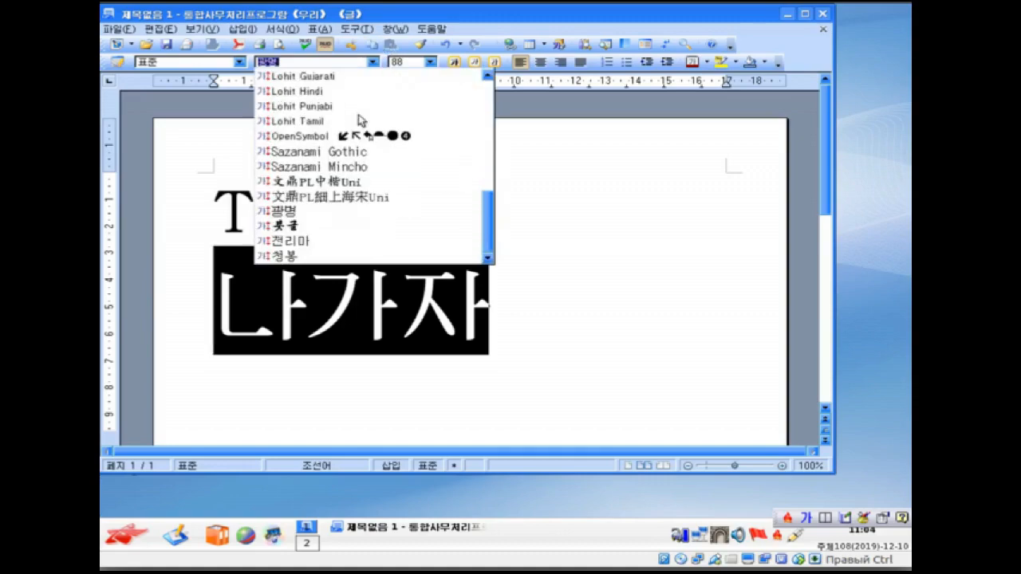
pyautogui.click(300, 256)
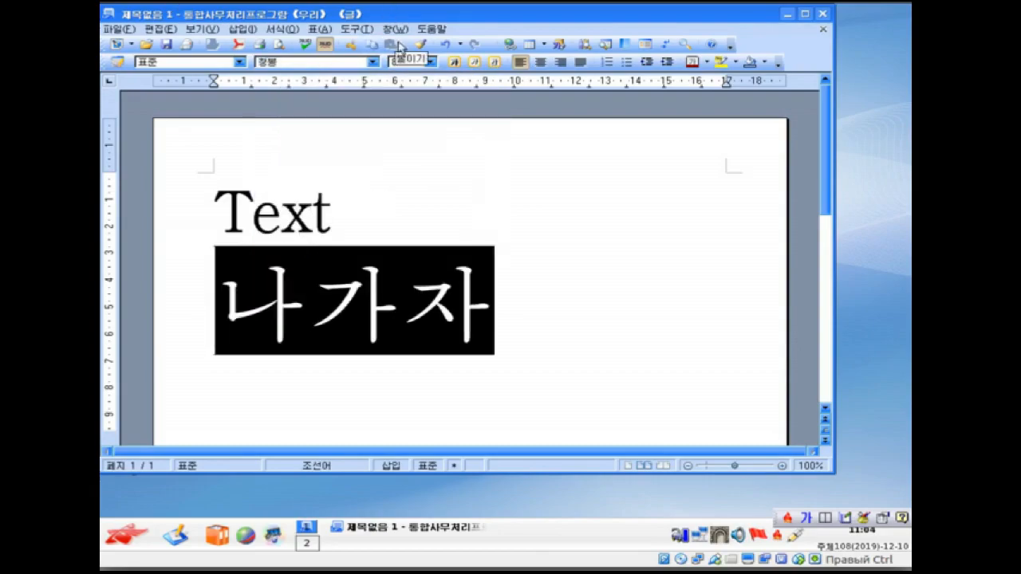
# Bring up the desktop calendar from the system clock and close it again
pyautogui.click(837, 536)
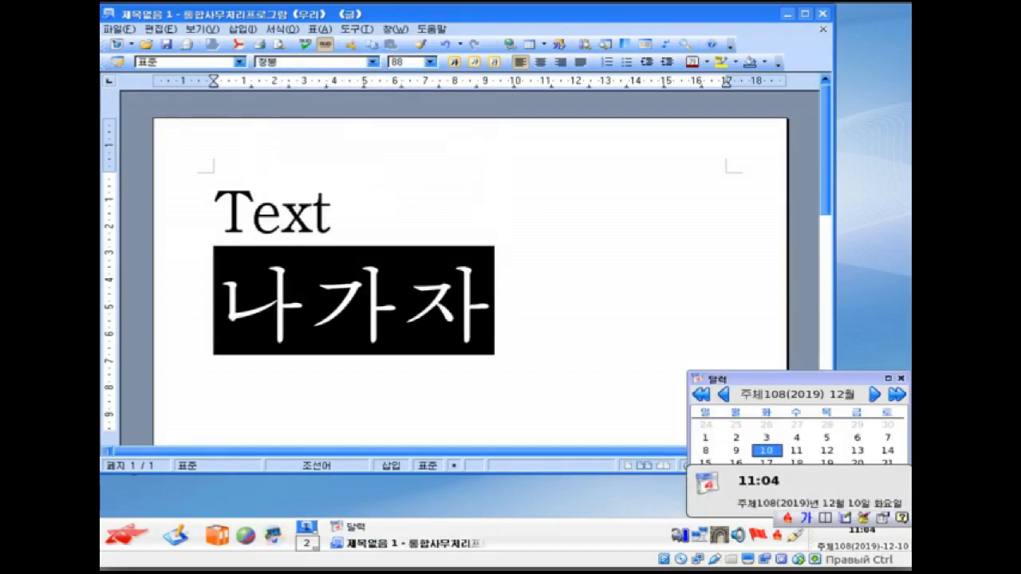
pyautogui.click(640, 317)
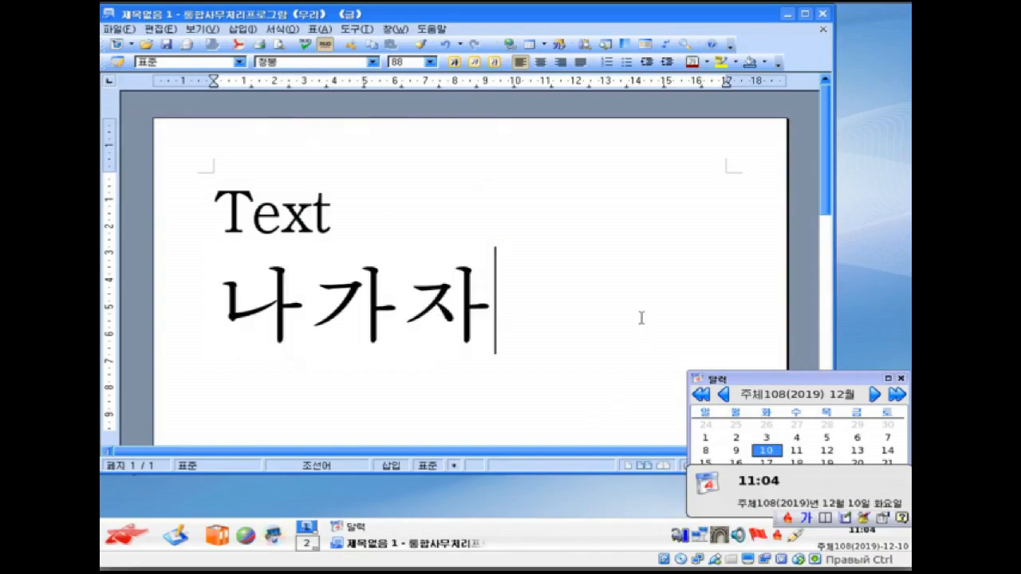
pyautogui.click(900, 378)
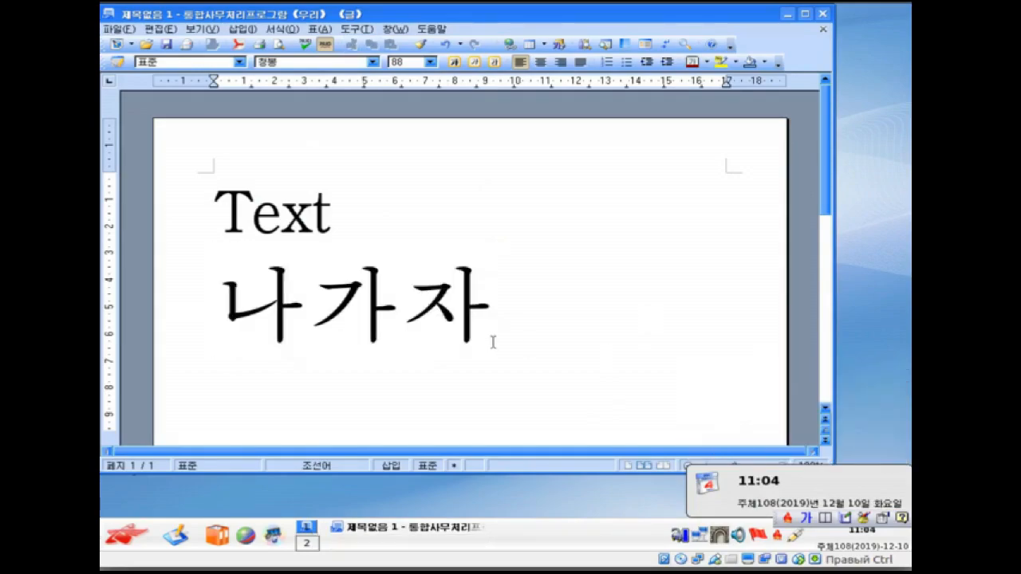
# Apply the 붓글 font to the second line 나가자 and clear the selection
pyautogui.hotkey('shift', 'Left')
pyautogui.hotkey('shift', 'Left')
pyautogui.hotkey('shift', 'Left')
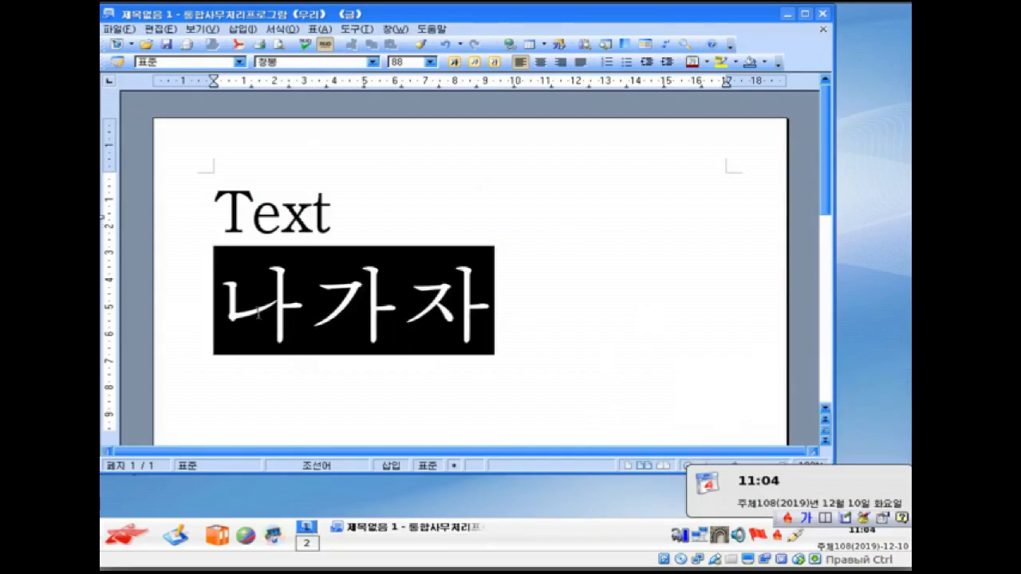
pyautogui.click(373, 62)
pyautogui.scroll(-10, 367, 140)
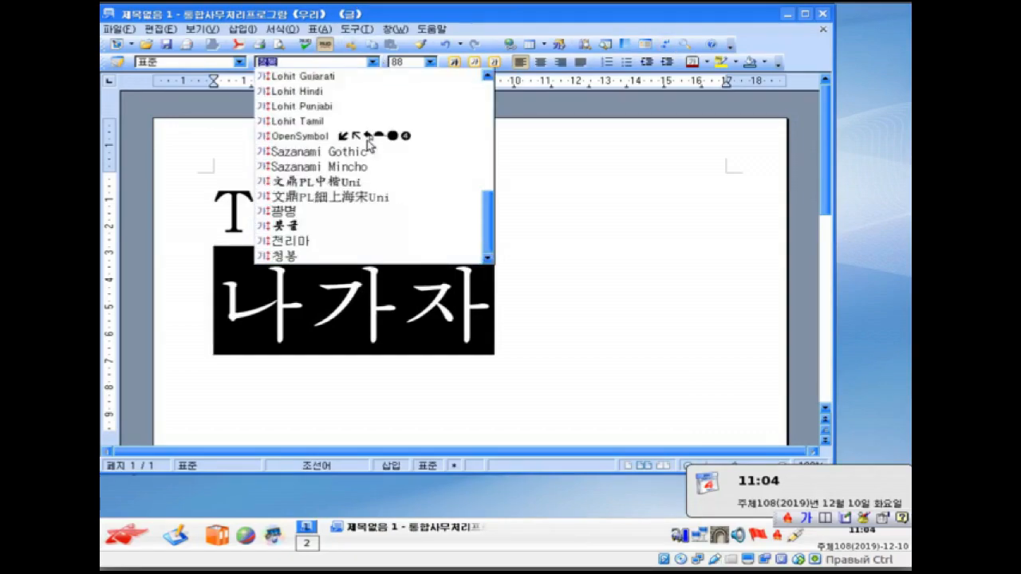
pyautogui.click(373, 227)
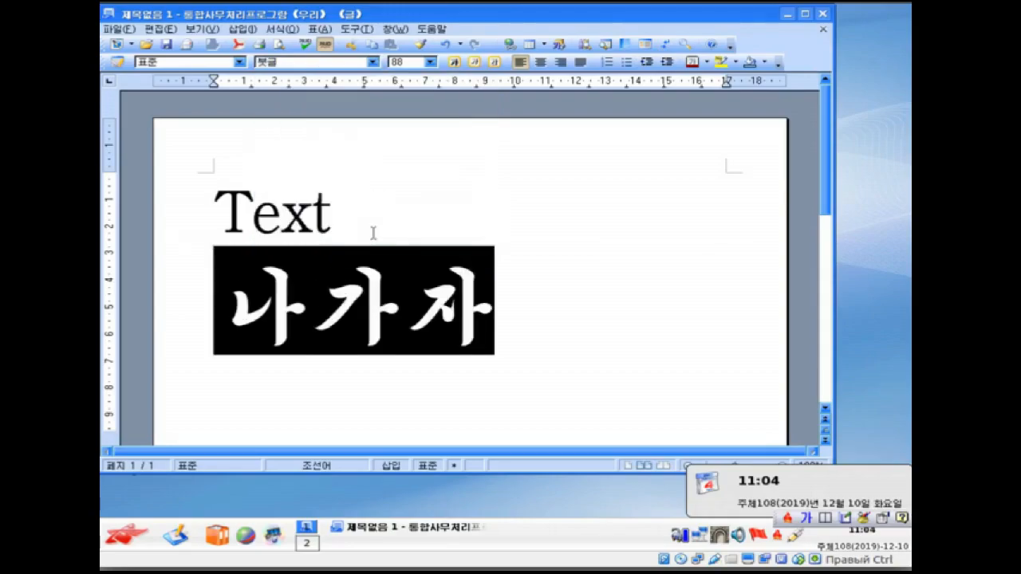
pyautogui.click(580, 268)
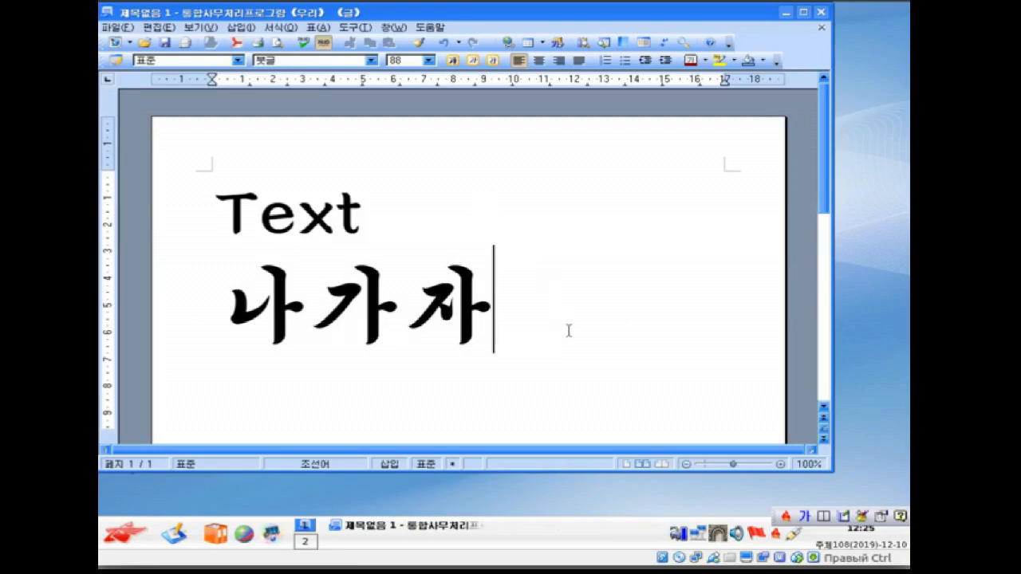
# Add an empty new line below 나가자
pyautogui.moveTo(569, 330); pyautogui.dragTo(188, 330)
pyautogui.click(793, 305)
pyautogui.press('Return')
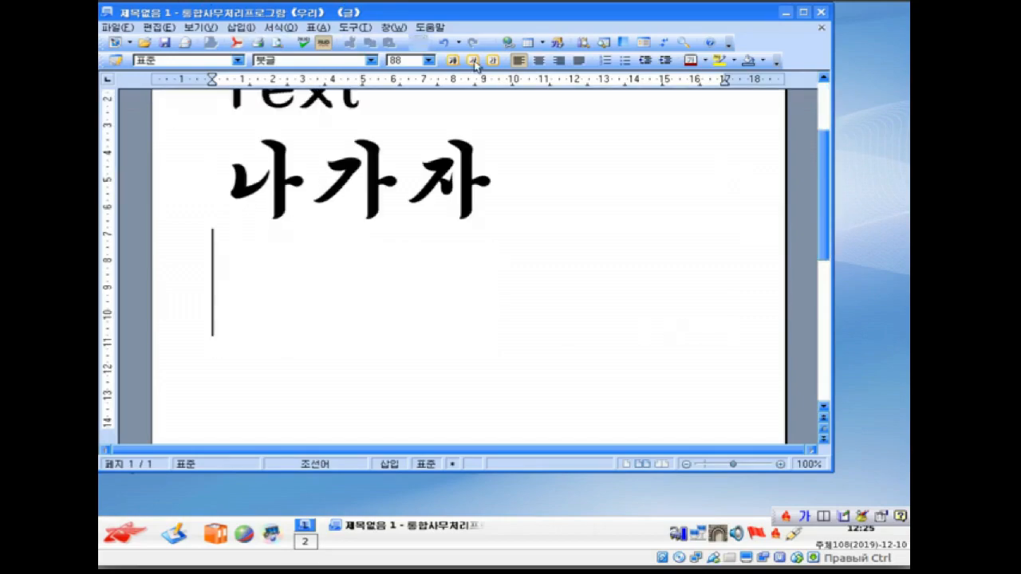
# Set the font of the empty line below 나가자 to 청봉
pyautogui.click(371, 60)
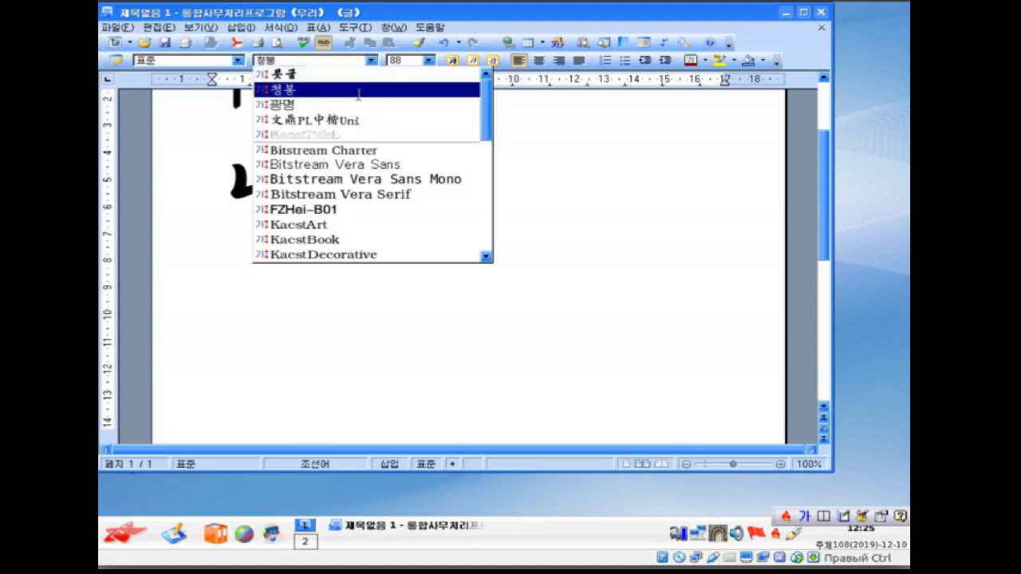
pyautogui.click(357, 92)
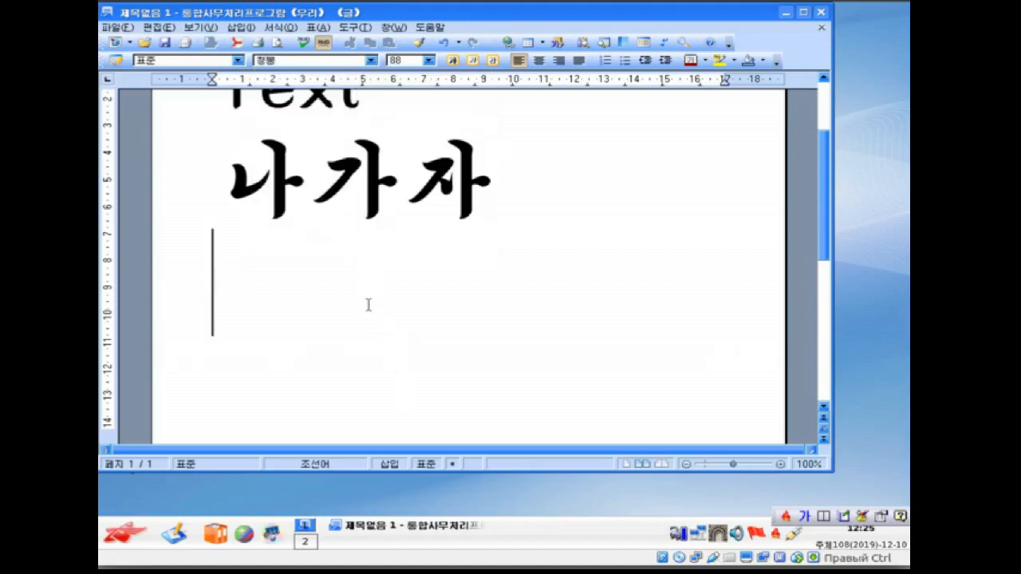
# Try out single Korean letters and punctuation marks one at a time on the empty line below 나가자, deleting each one again
pyautogui.write('ㅁ')
pyautogui.press('BackSpace')
pyautogui.write('ㅋ')
pyautogui.press('BackSpace')
pyautogui.write('ㅍ')
pyautogui.press('BackSpace')
pyautogui.write('ㅊ')
pyautogui.press('BackSpace')
pyautogui.write('ㅠ')
pyautogui.press('BackSpace')
pyautogui.write('ㅛ')
pyautogui.press('BackSpace')
pyautogui.write(',')
pyautogui.press('BackSpace')
pyautogui.write('ㅇ')
pyautogui.press('BackSpace')
pyautogui.write('ㅁ')
pyautogui.press('BackSpace')
pyautogui.write('ㄷ')
pyautogui.press('BackSpace')
pyautogui.write('ㅕ')
pyautogui.press('BackSpace')
pyautogui.write('ㅔ')
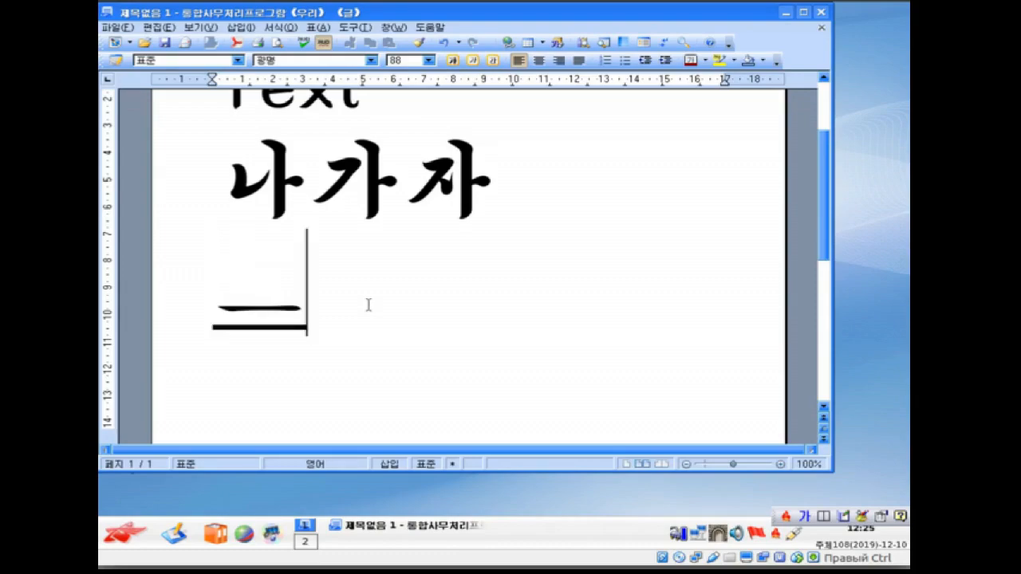
pyautogui.write('ㅗ')
pyautogui.press('BackSpace')
pyautogui.write('ㅅ')
pyautogui.press('BackSpace')
pyautogui.write('ㅗ')
pyautogui.press('BackSpace')
pyautogui.write('ㄸ')
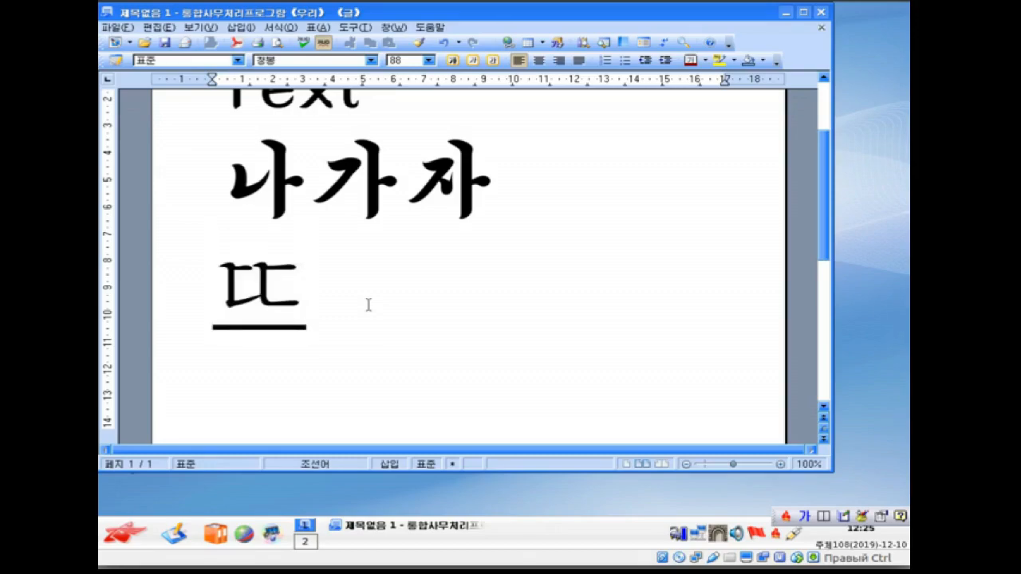
pyautogui.press('BackSpace')
pyautogui.write('ㅛ')
pyautogui.press('BackSpace')
pyautogui.write('.')
pyautogui.press('BackSpace')
pyautogui.write(',')
pyautogui.press('BackSpace')
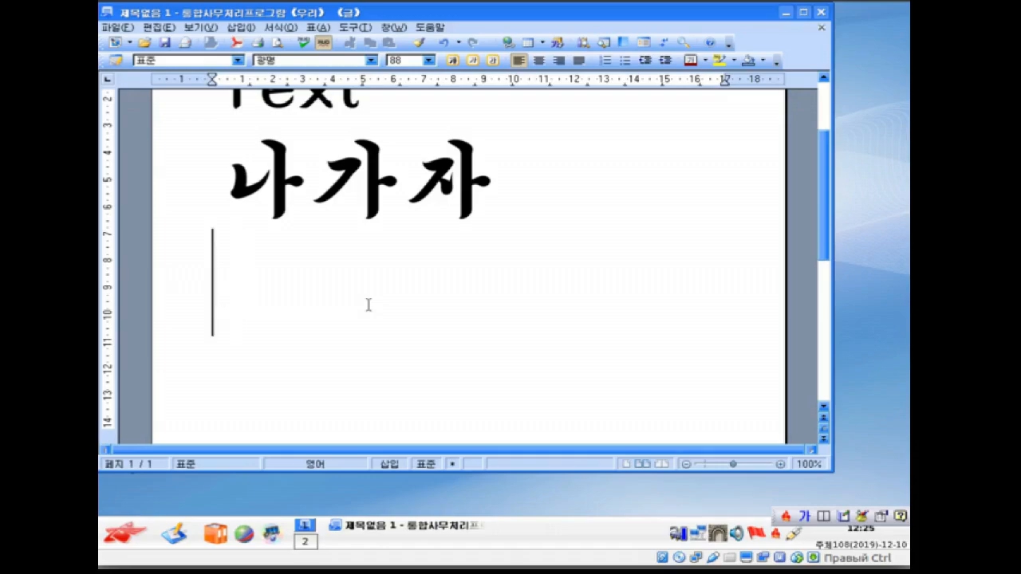
pyautogui.write('ㅑ')
pyautogui.press('BackSpace')
pyautogui.write('ㅛ')
pyautogui.press('BackSpace')
pyautogui.write('ㅠ')
pyautogui.press('BackSpace')
pyautogui.write('ㅈ')
pyautogui.press('BackSpace')
pyautogui.write('ㅍ')
pyautogui.press('BackSpace')
pyautogui.write('ㅌ')
pyautogui.press('BackSpace')
pyautogui.write('트')
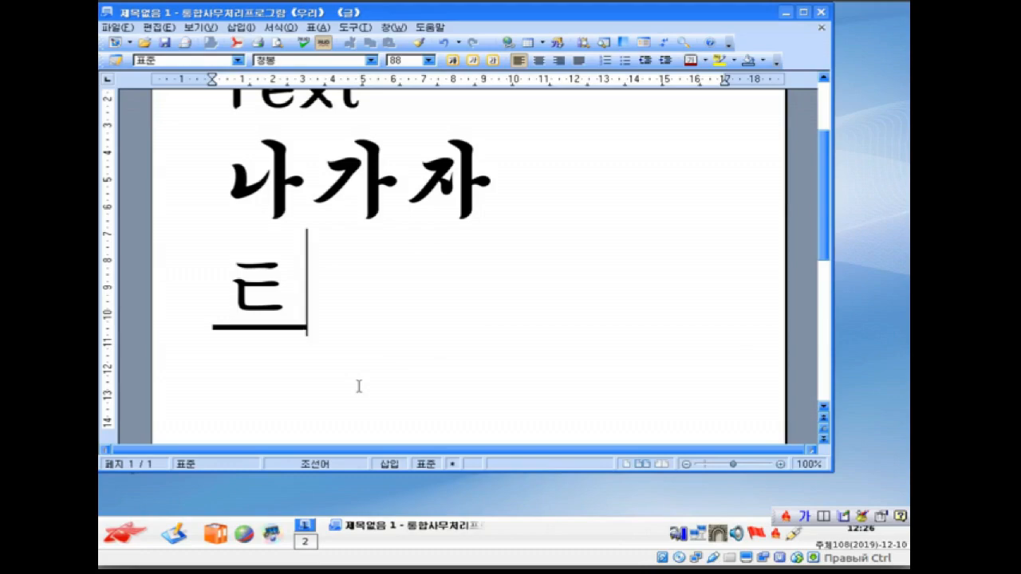
pyautogui.press('BackSpace')
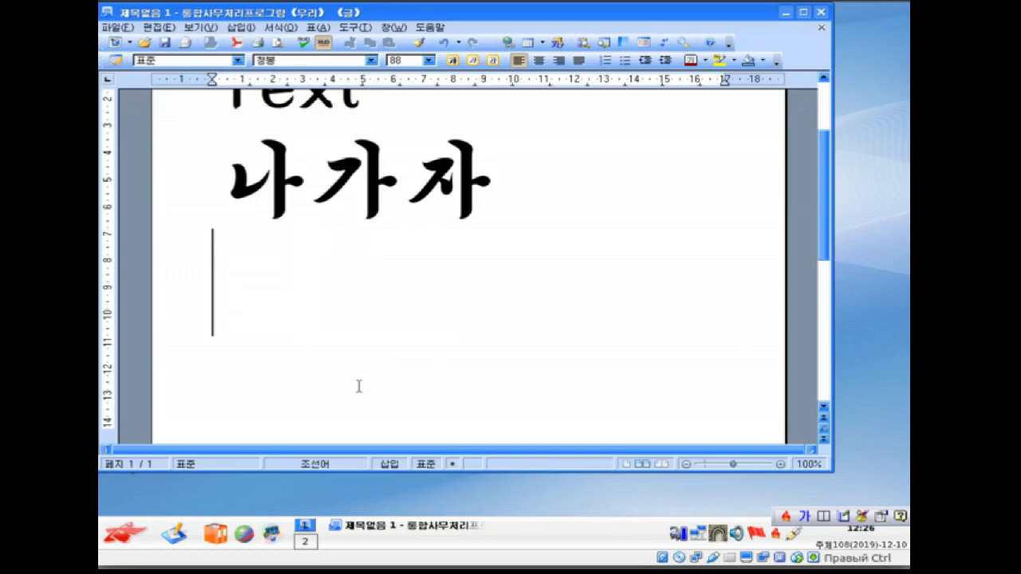
pyautogui.write('《')
pyautogui.press('BackSpace')
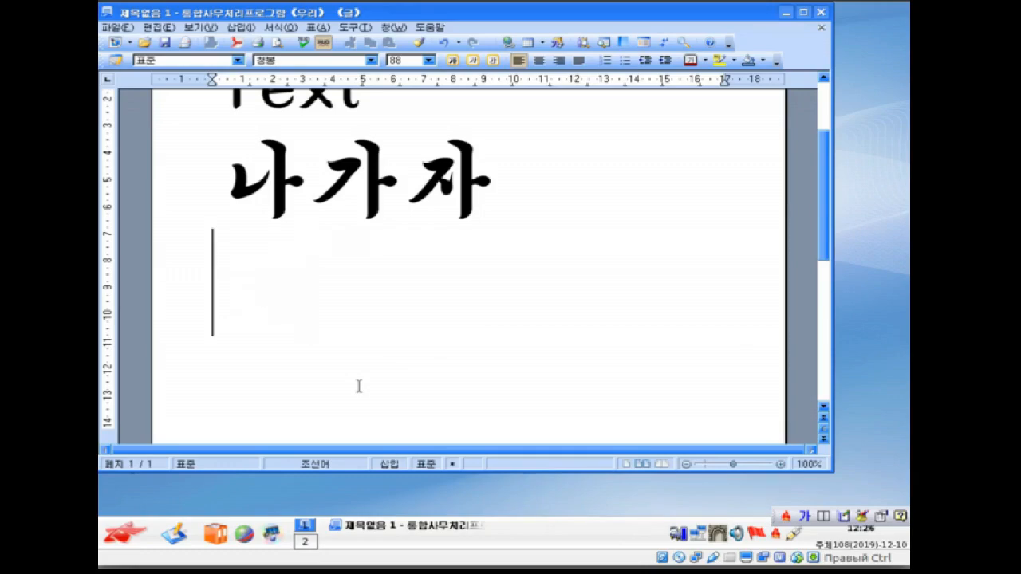